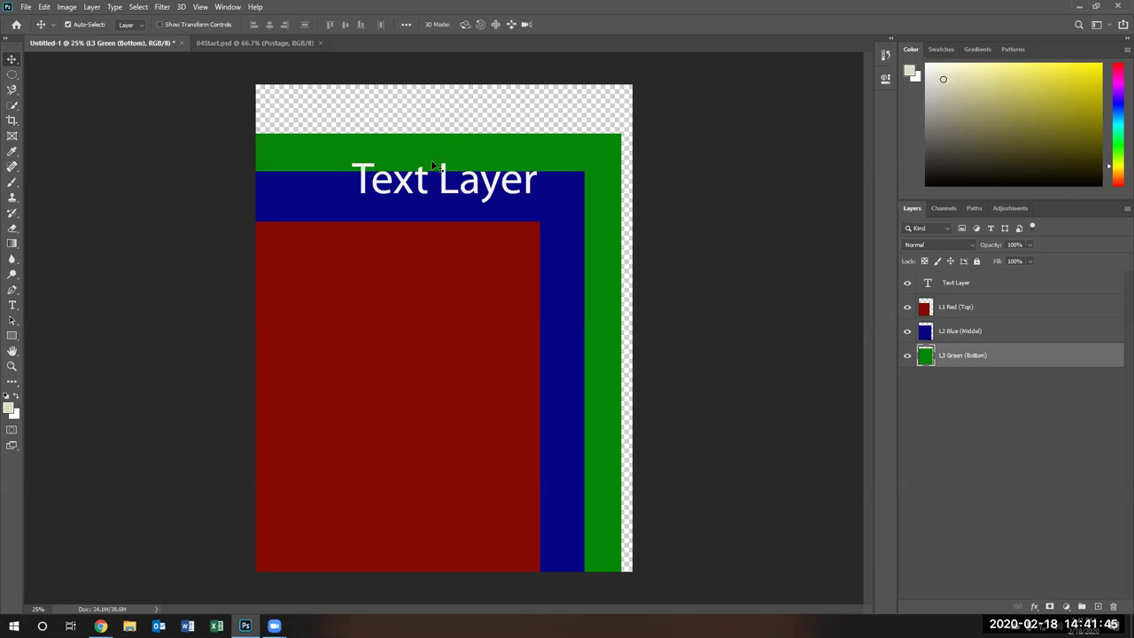
# Move the text layer down onto the upper part of the red rectangle
pyautogui.click(923, 284)
pyautogui.moveTo(421, 177); pyautogui.dragTo(422, 124)
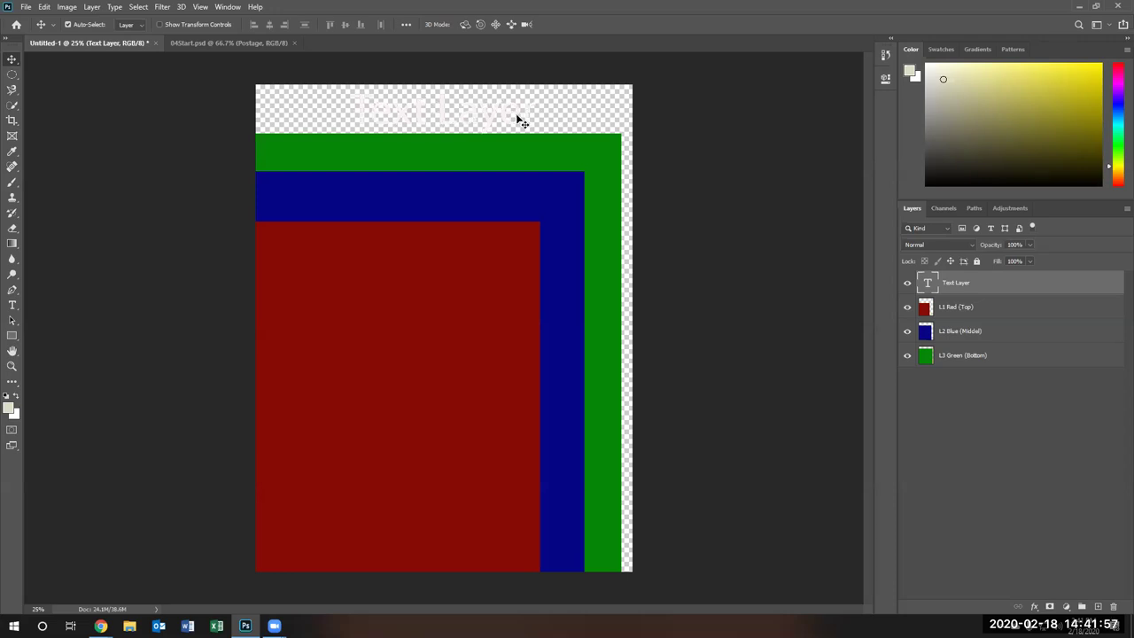
pyautogui.moveTo(492, 125); pyautogui.dragTo(427, 263)
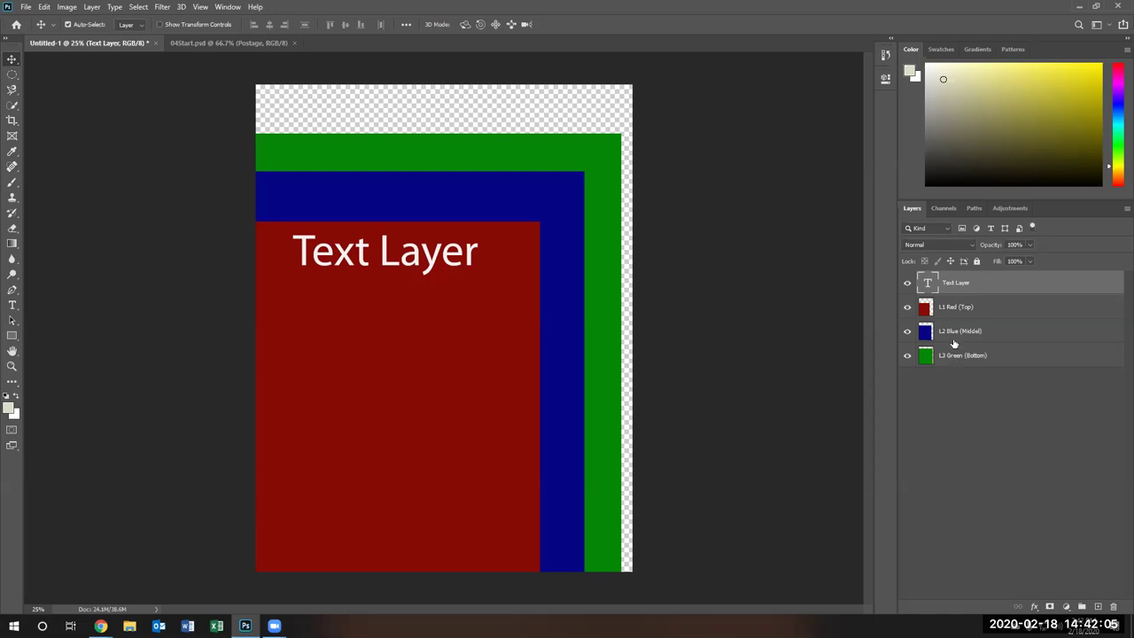
# Reorder the layer stack so that L2 Blue lies beneath L3 Green
pyautogui.moveTo(954, 332); pyautogui.dragTo(948, 372)
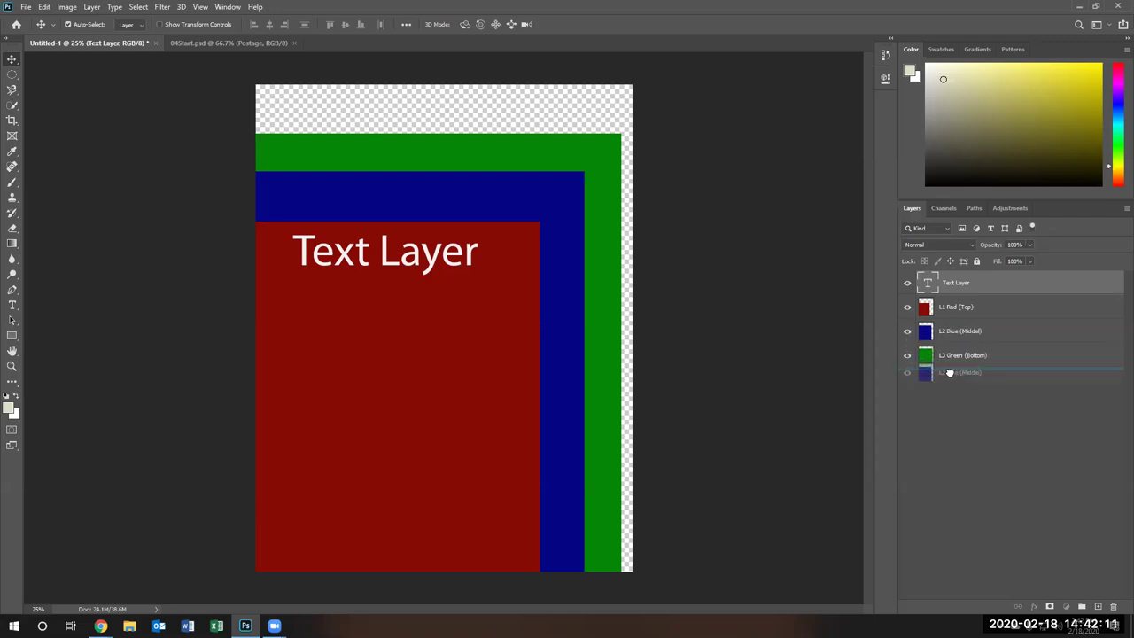
pyautogui.moveTo(949, 372); pyautogui.dragTo(950, 330)
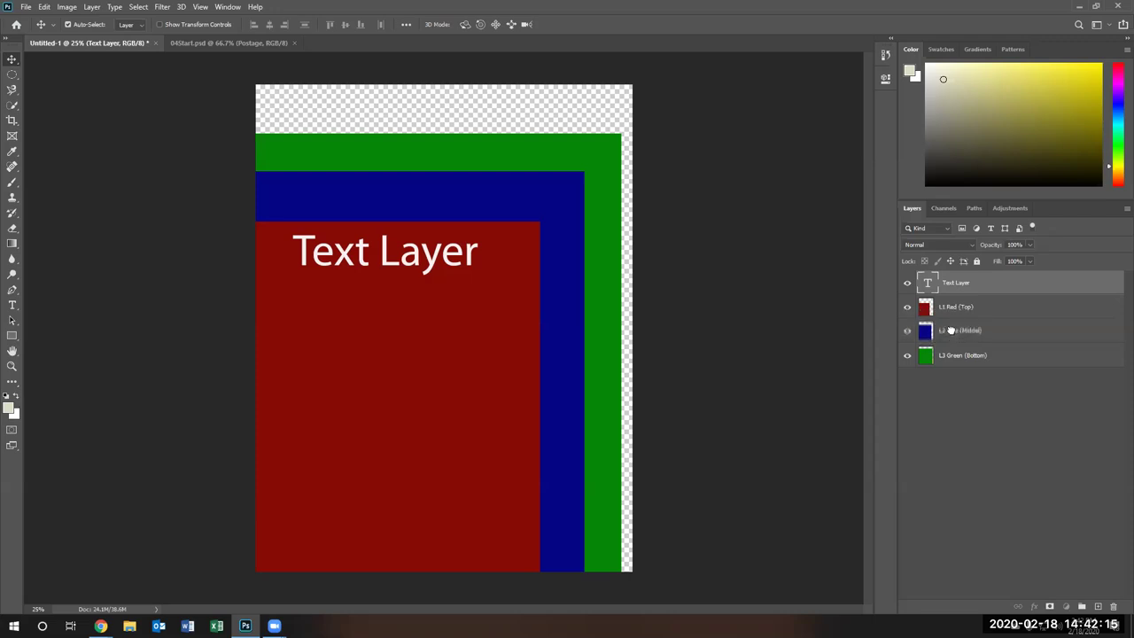
pyautogui.moveTo(950, 330); pyautogui.dragTo(953, 369)
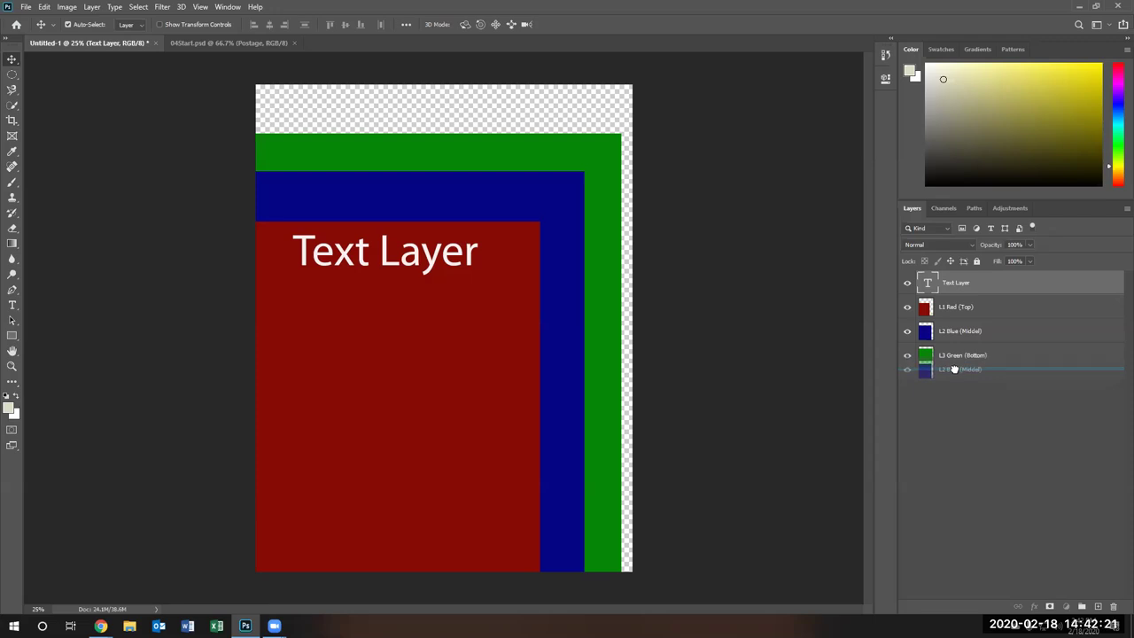
pyautogui.moveTo(954, 369); pyautogui.dragTo(954, 369)
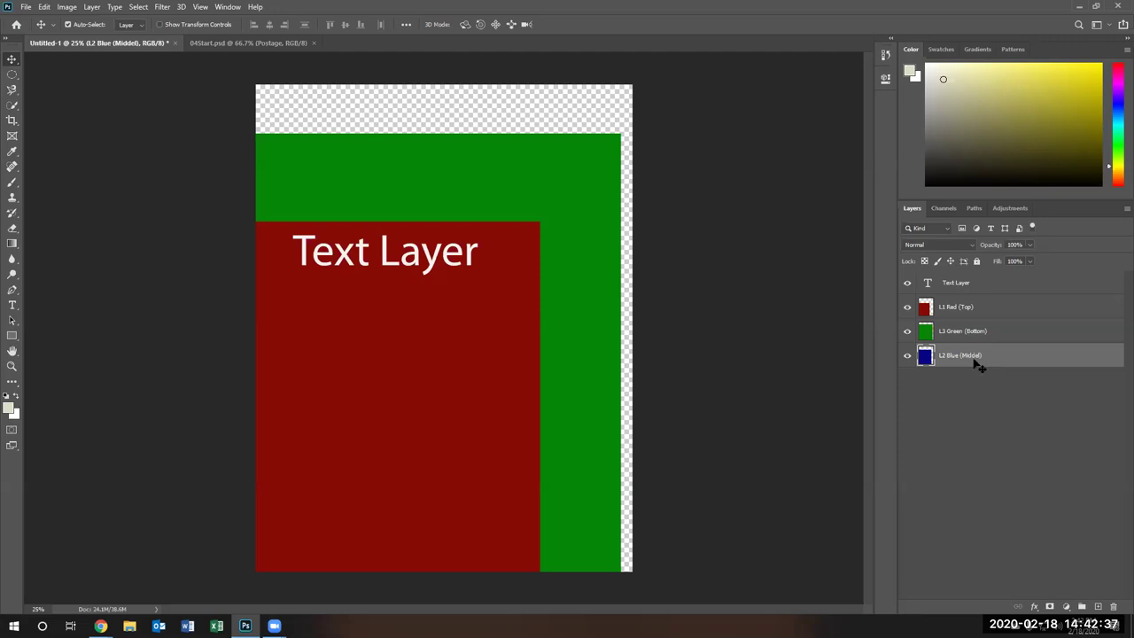
# With L3 Green temporarily hidden, shift the blue rectangle up and right toward the canvas corner, and show L3 Green again
pyautogui.click(451, 386)
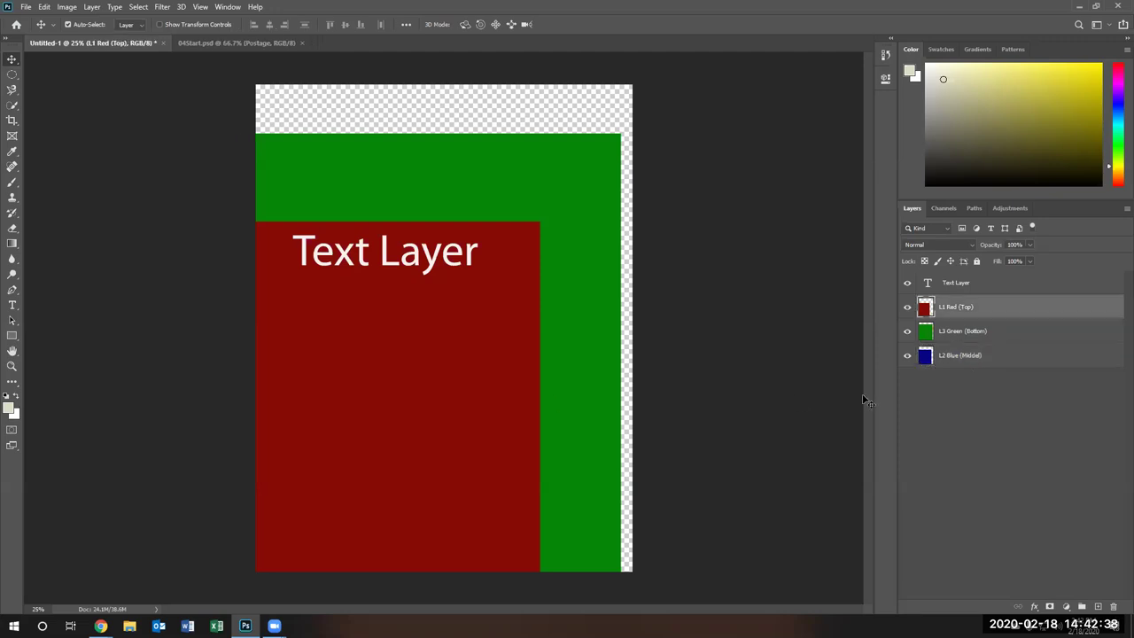
pyautogui.click(996, 358)
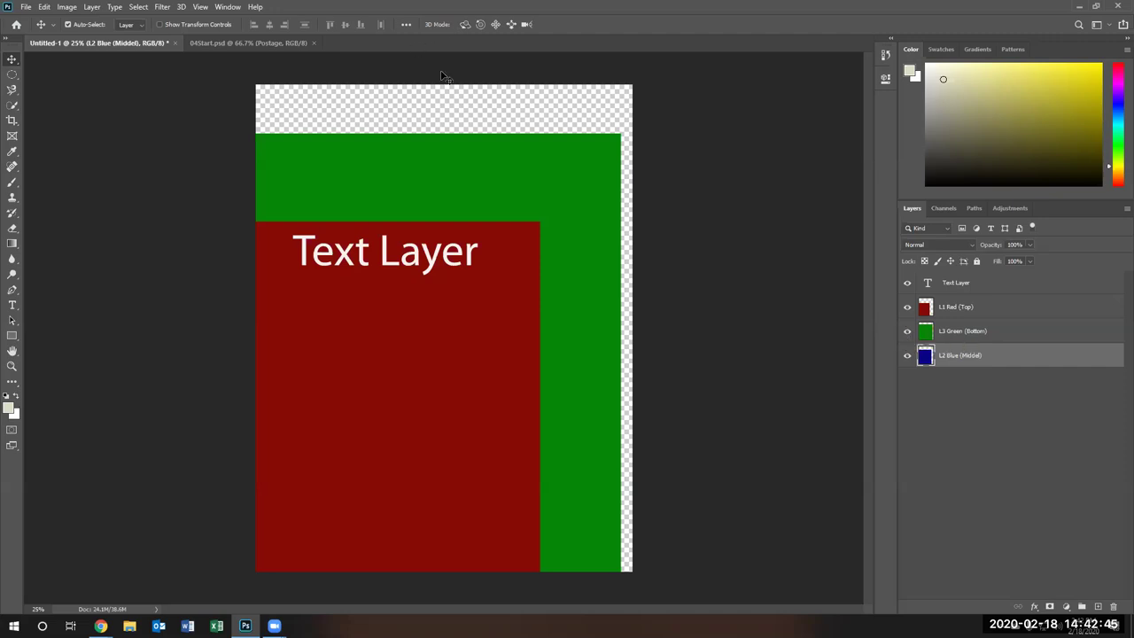
pyautogui.moveTo(453, 108); pyautogui.dragTo(547, 34)
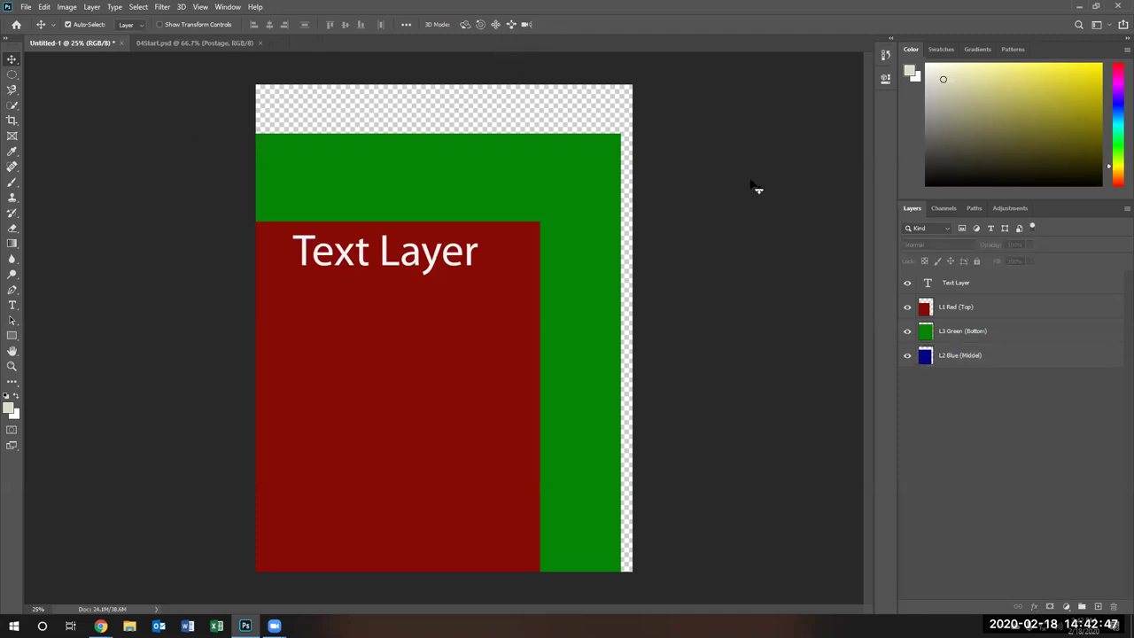
pyautogui.click(907, 332)
pyautogui.moveTo(524, 205); pyautogui.dragTo(686, 113)
pyautogui.click(907, 331)
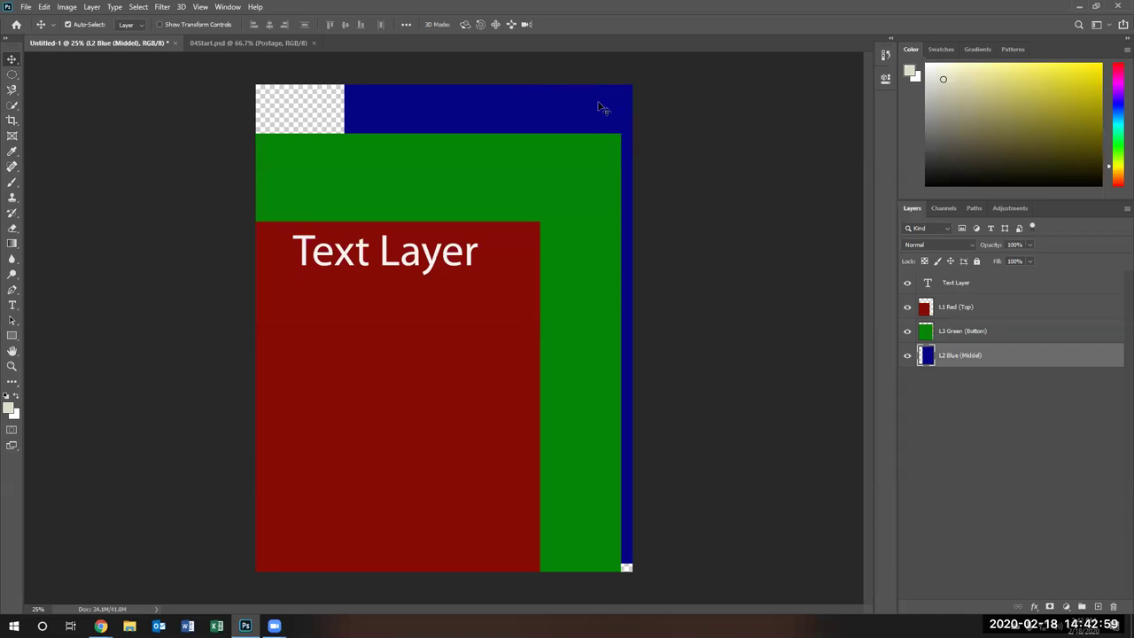
# Move the blue rectangle back behind the green one and place the L3 Green layer at the bottom of the stack
pyautogui.moveTo(599, 107); pyautogui.dragTo(474, 208)
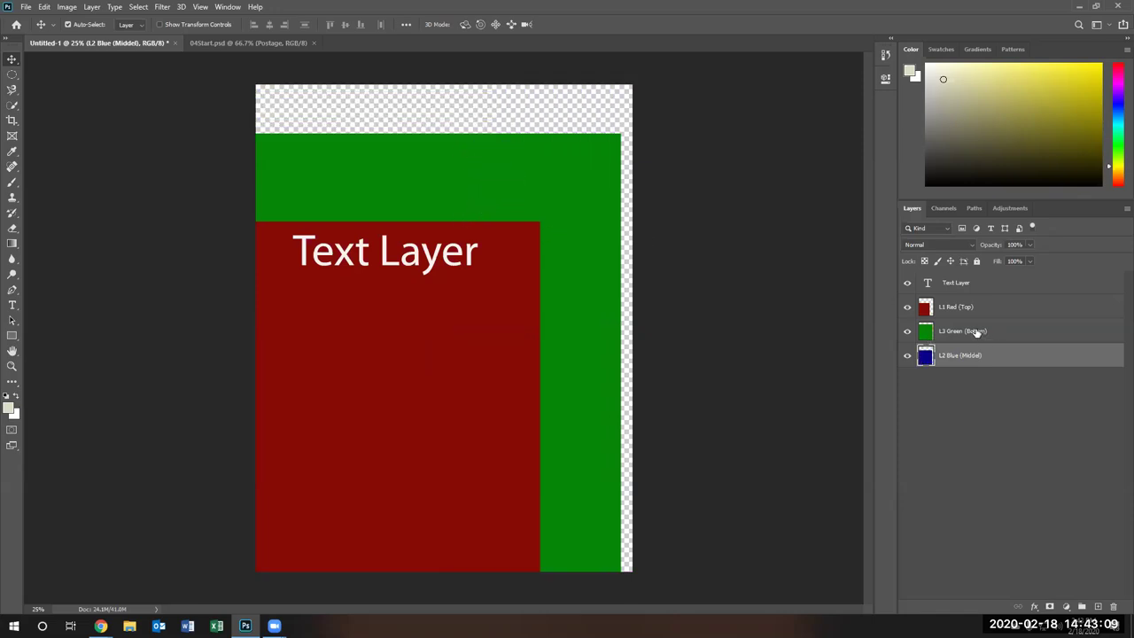
pyautogui.moveTo(974, 331); pyautogui.dragTo(973, 368)
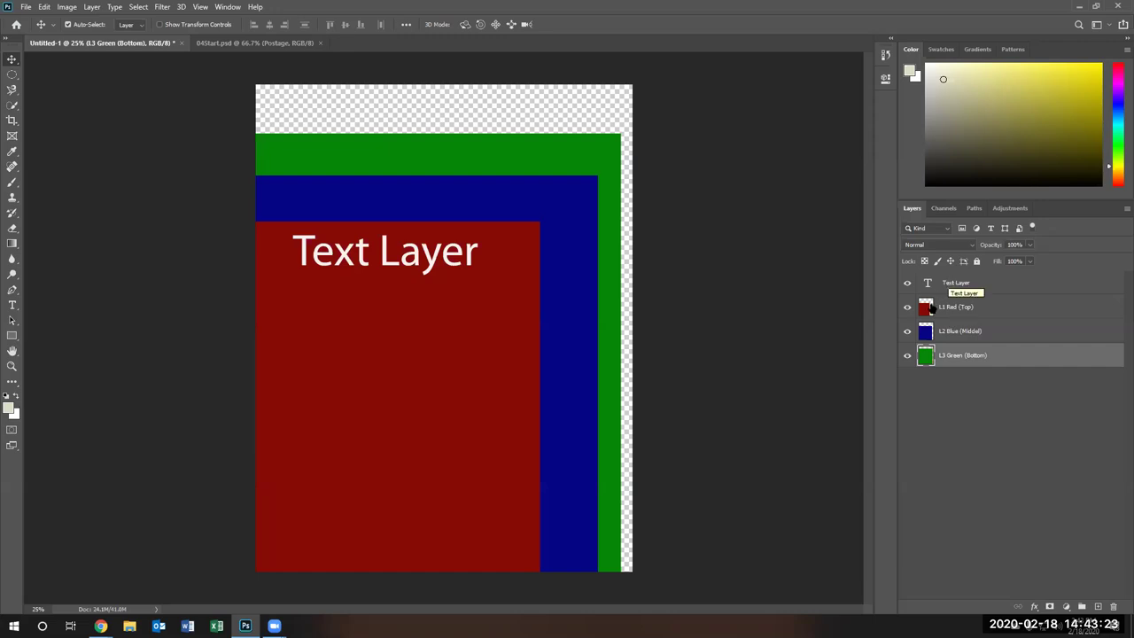
# Select the L1 Red, L2 Blue and L3 Green layers together and align their top edges
pyautogui.click(979, 307)
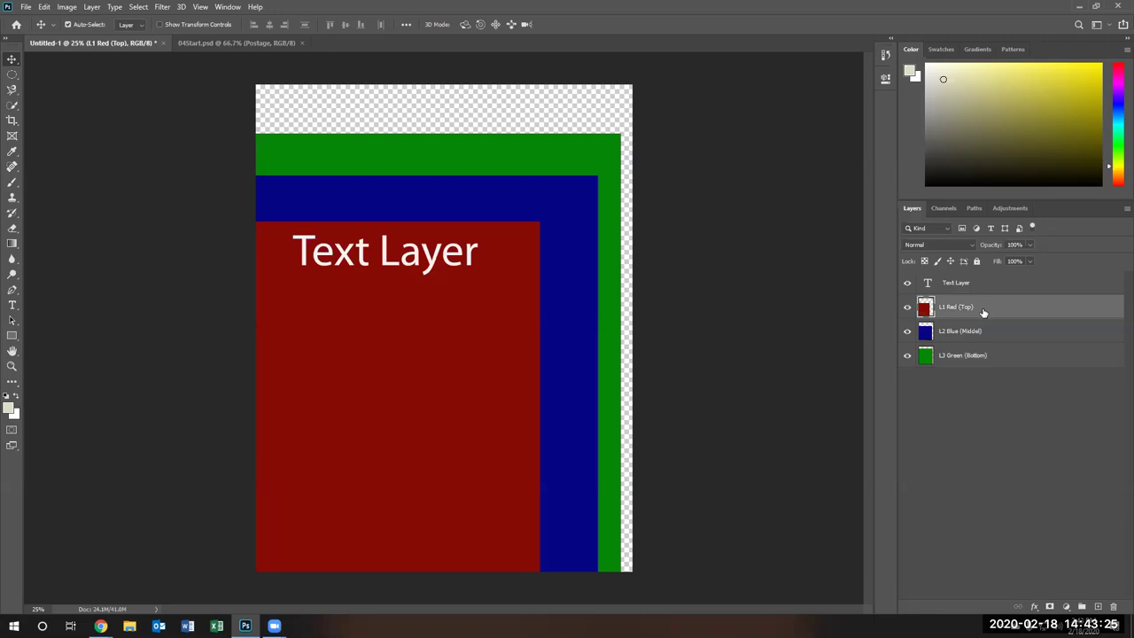
pyautogui.keyDown('shift'); pyautogui.click(989, 336); pyautogui.keyUp('shift')
pyautogui.keyDown('shift'); pyautogui.click(1000, 356); pyautogui.keyUp('shift')
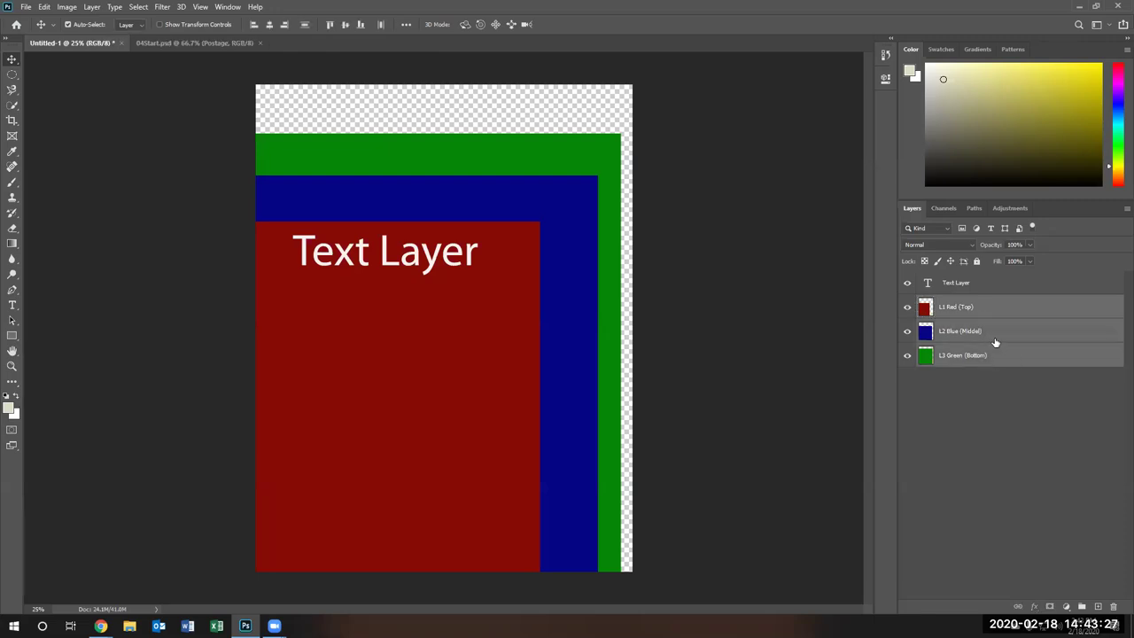
pyautogui.rightClick(995, 339)
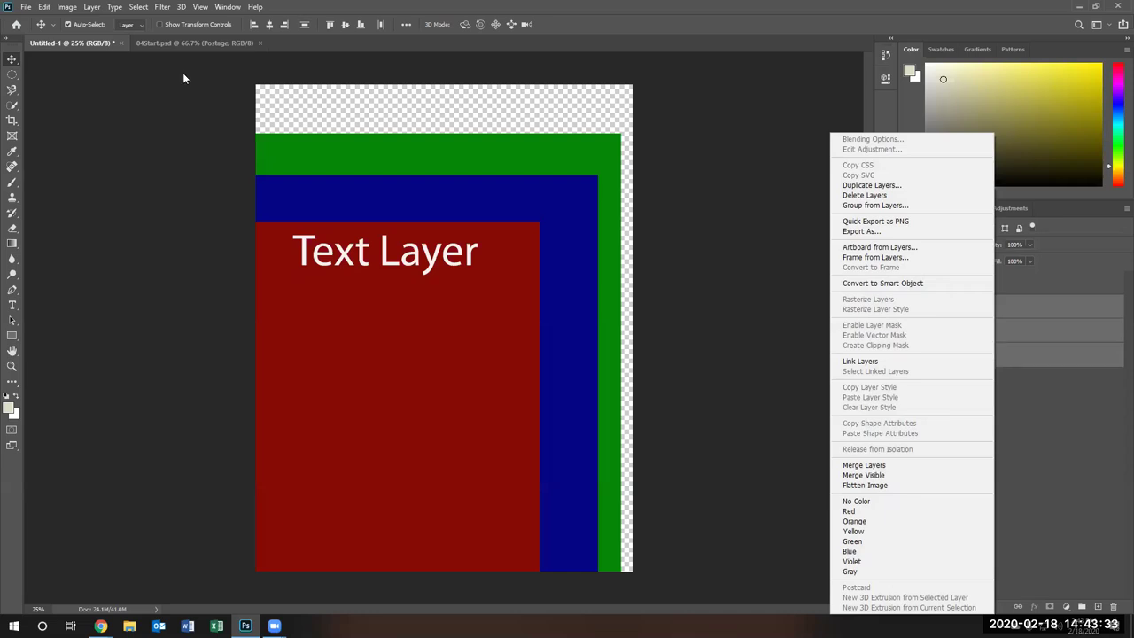
pyautogui.click(42, 7)
pyautogui.click(44, 7)
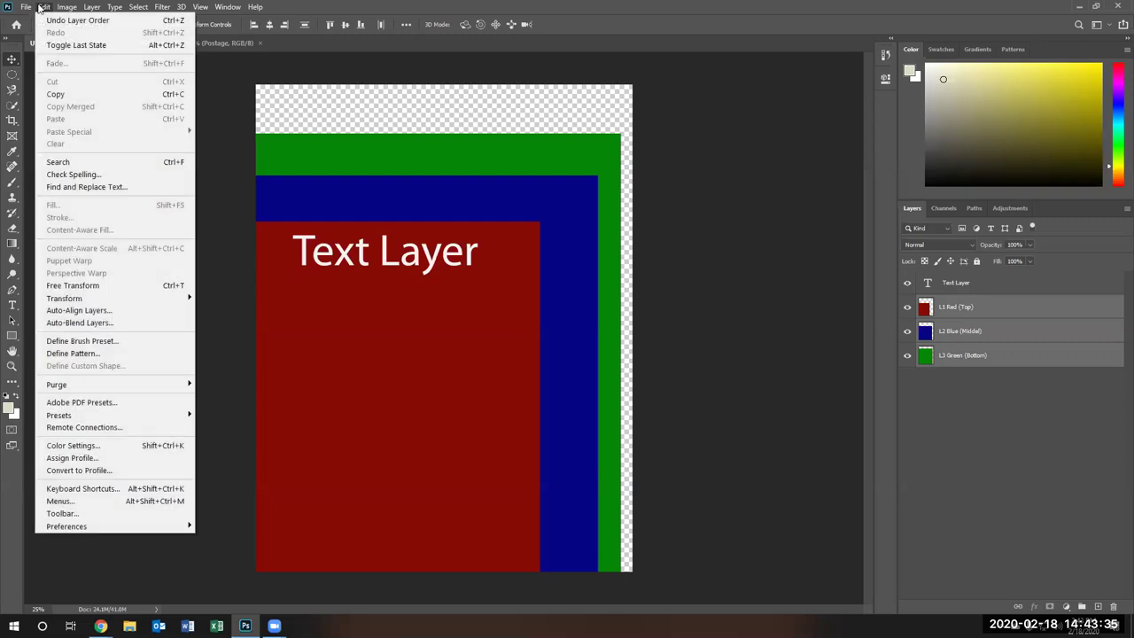
pyautogui.moveTo(86, 8)
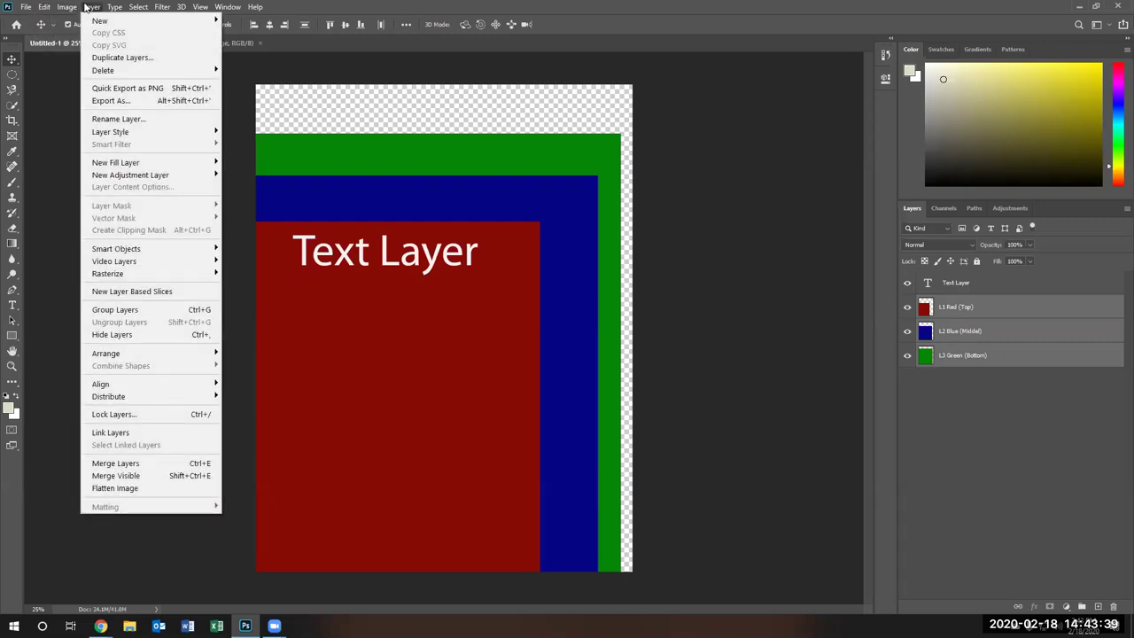
pyautogui.moveTo(120, 354)
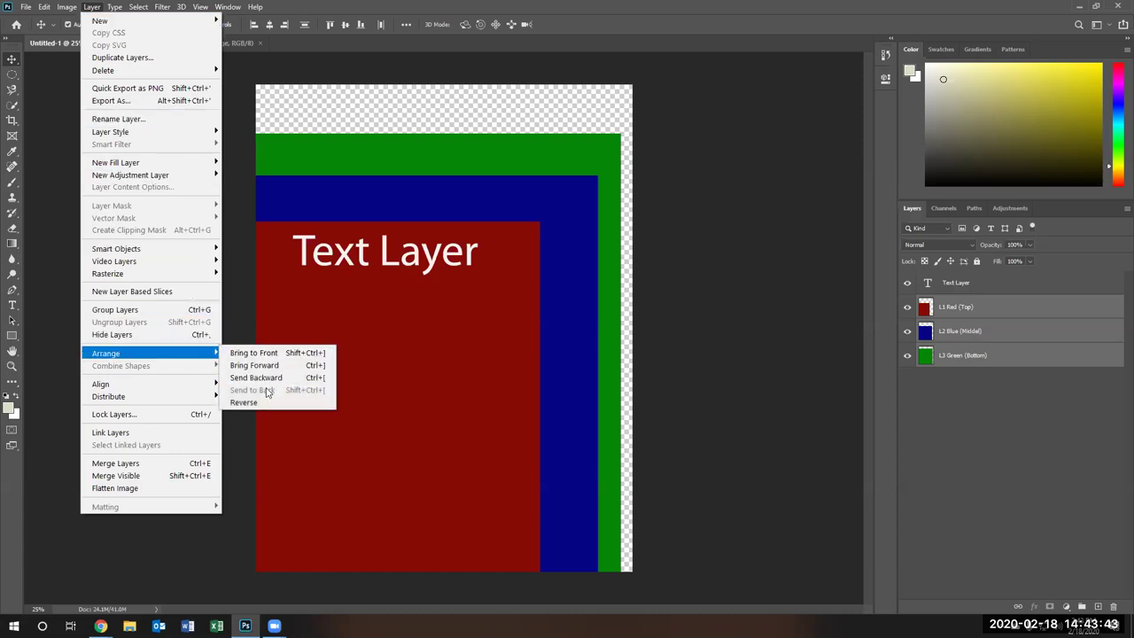
pyautogui.moveTo(187, 389)
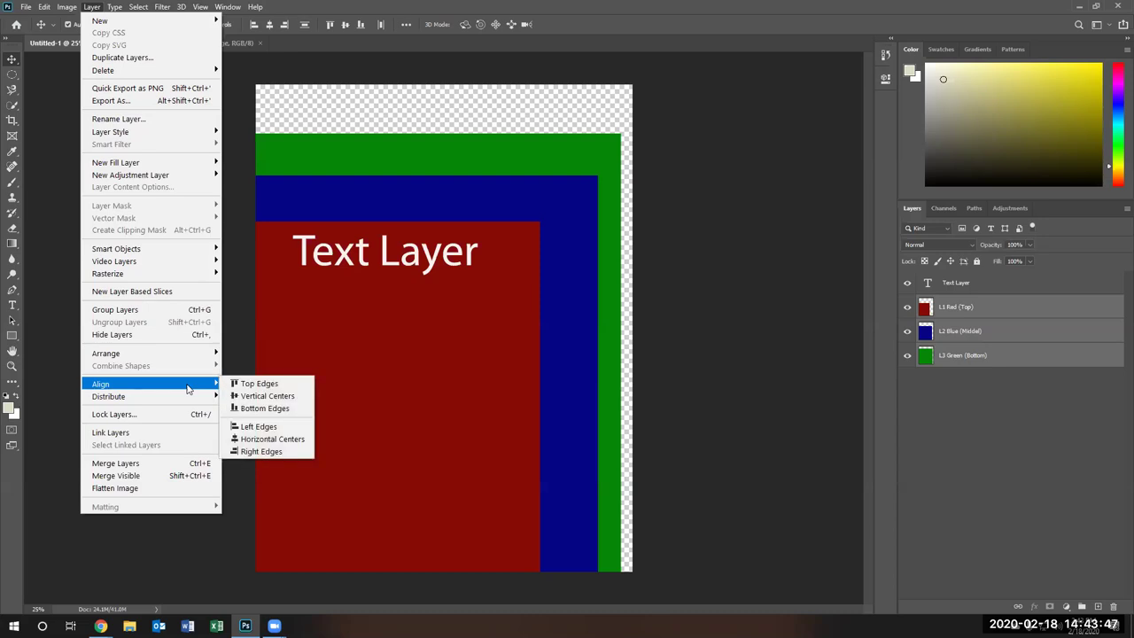
pyautogui.click(248, 386)
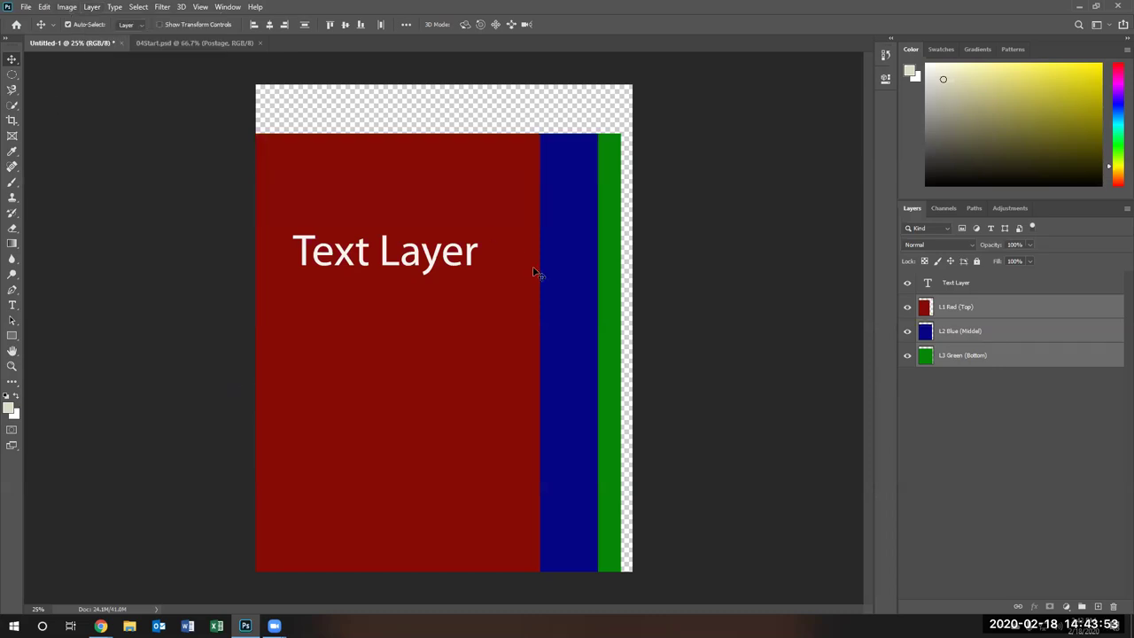
# Move the three aligned rectangles together up and right until they cover the canvas, and deselect them
pyautogui.moveTo(572, 289); pyautogui.dragTo(585, 236)
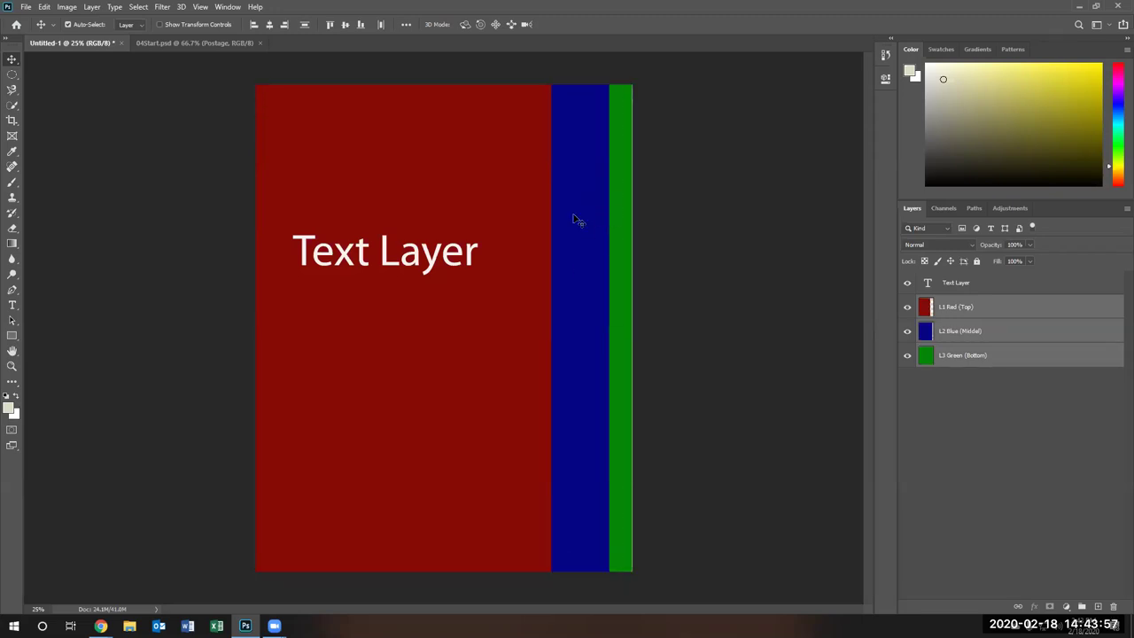
pyautogui.click(969, 455)
# Shift the red and blue rectangles left so red, blue and green show as three wide vertical strips
pyautogui.click(944, 333)
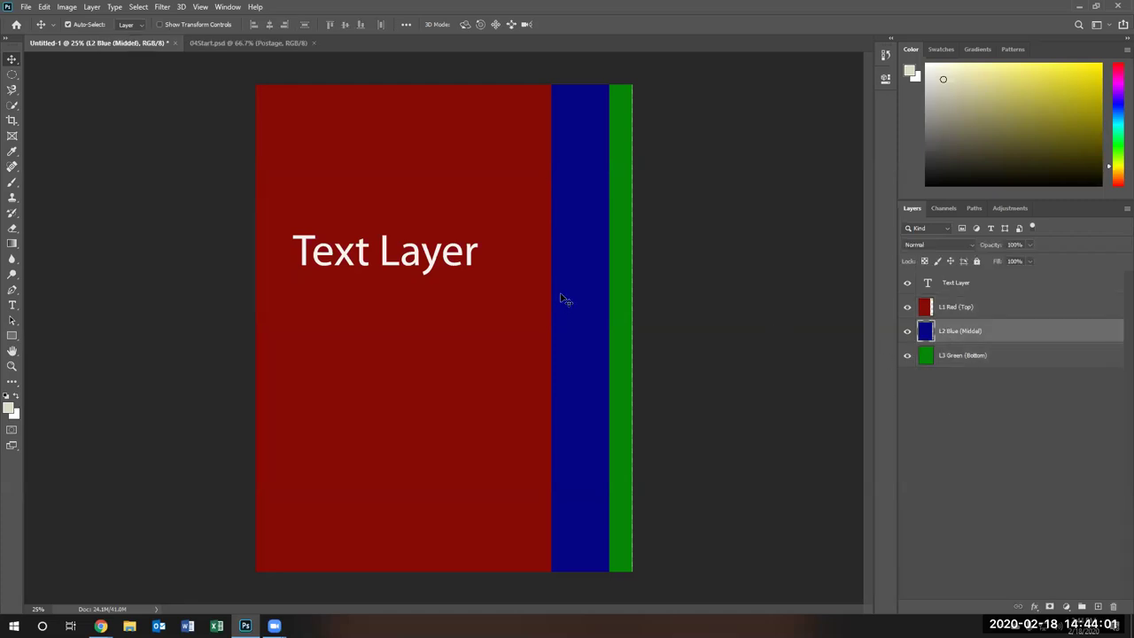
pyautogui.moveTo(577, 290); pyautogui.dragTo(570, 283)
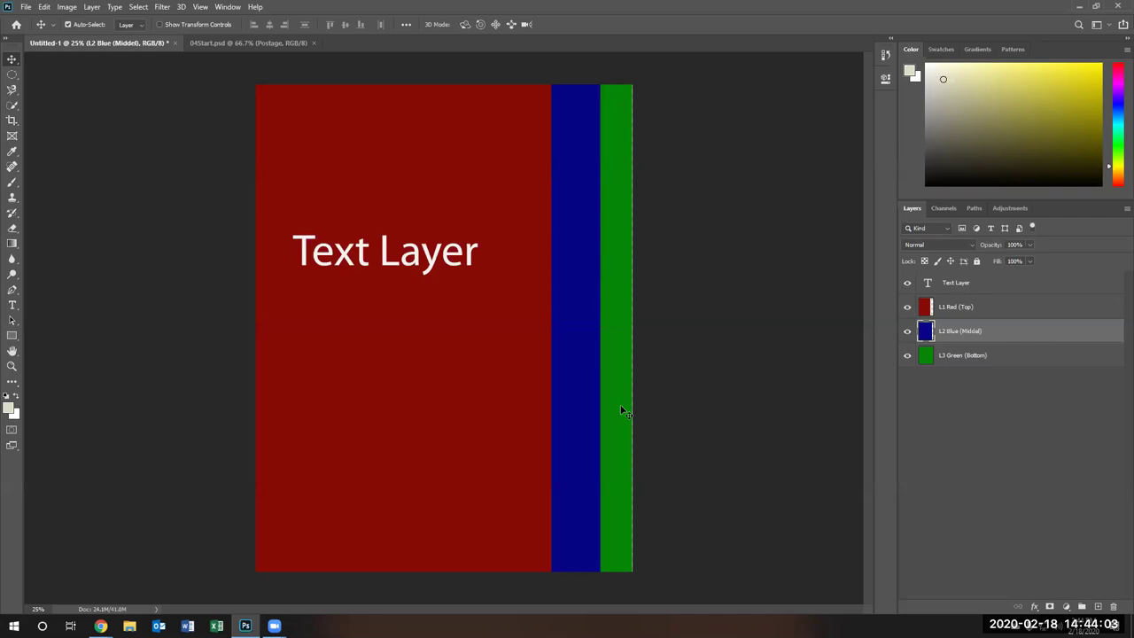
pyautogui.click(956, 310)
pyautogui.moveTo(435, 360); pyautogui.dragTo(315, 354)
pyautogui.click(946, 332)
pyautogui.moveTo(544, 336); pyautogui.dragTo(496, 336)
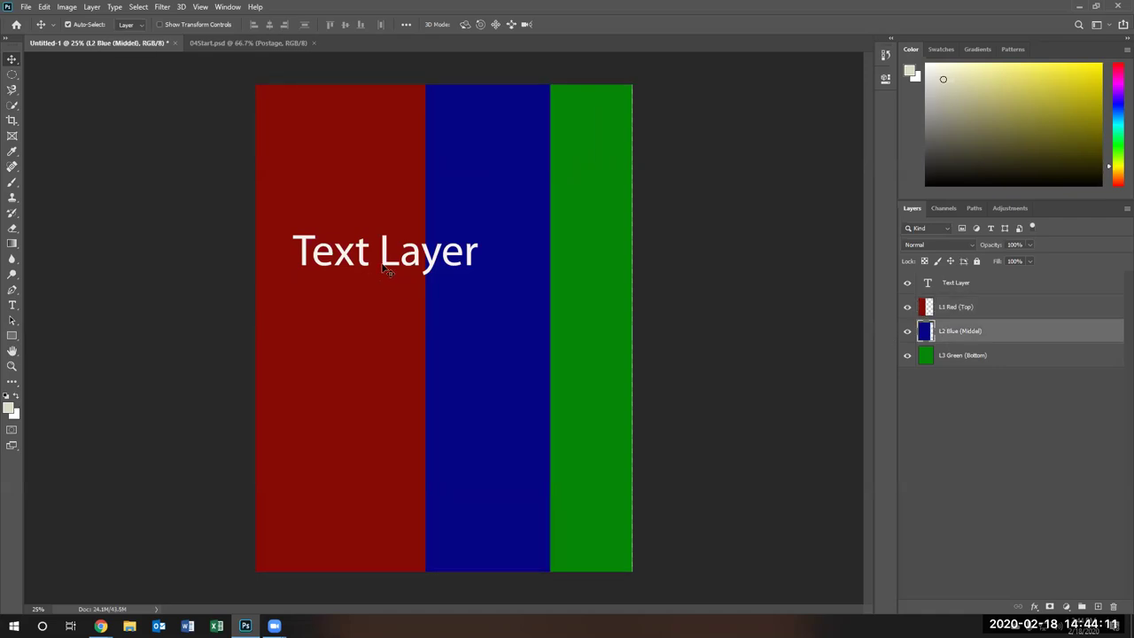
# Move the text up across all three color strips and place its layer directly below L1 Red in the stack
pyautogui.moveTo(393, 270); pyautogui.dragTo(496, 155)
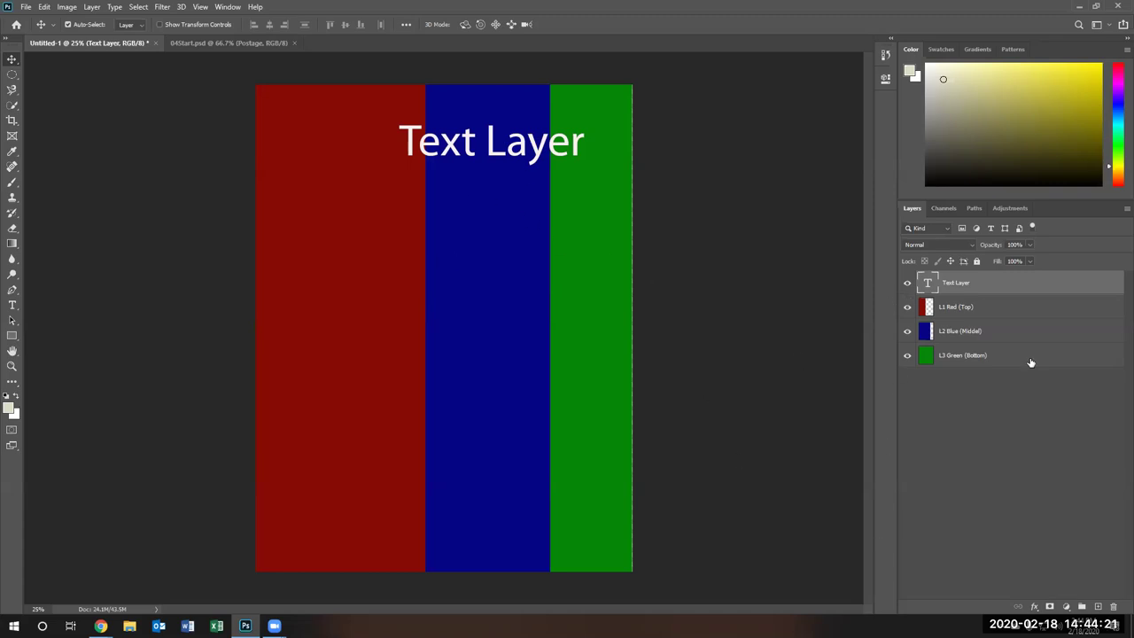
pyautogui.moveTo(955, 285); pyautogui.dragTo(955, 309)
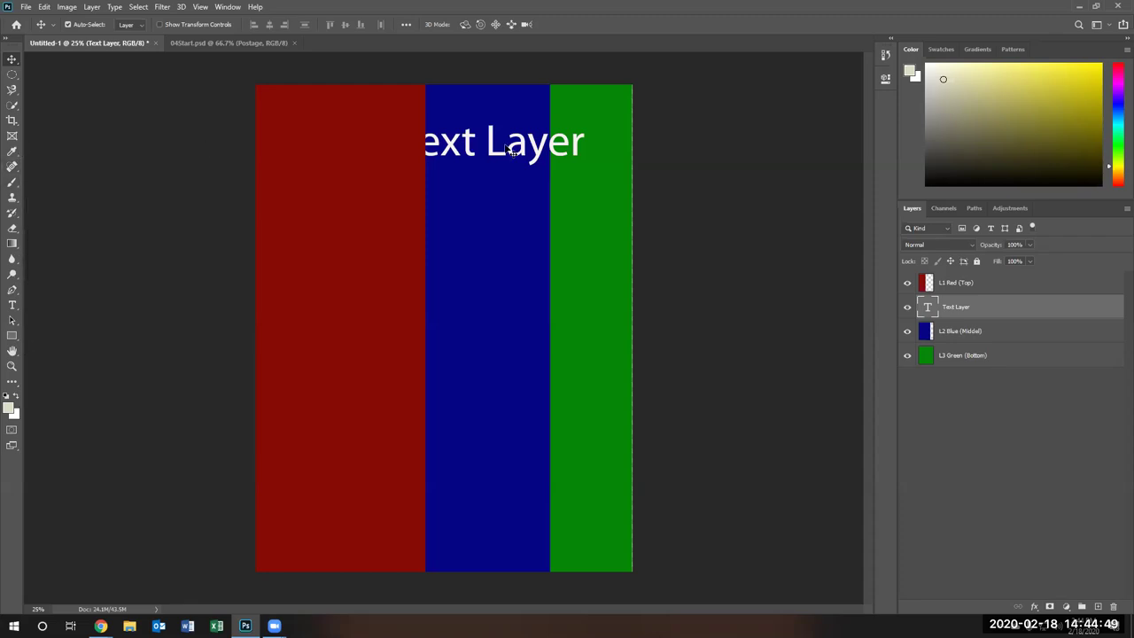
pyautogui.moveTo(948, 308)
pyautogui.mouseDown()
pyautogui.moveTo(950, 280)
pyautogui.moveTo(950, 309)
pyautogui.mouseUp()
pyautogui.moveTo(950, 308); pyautogui.dragTo(949, 312)
# Make L1 Red the active layer for the Eraser and enlarge the eraser brush to 300 px
pyautogui.click(18, 231)
pyautogui.moveTo(19, 230); pyautogui.dragTo(420, 133)
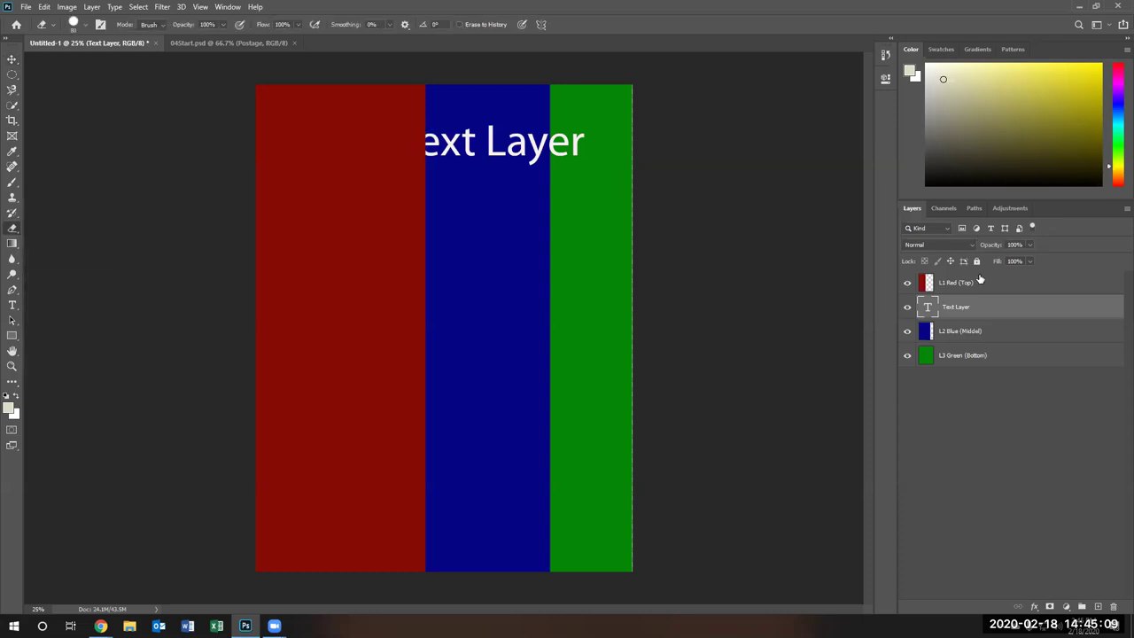
pyautogui.click(944, 287)
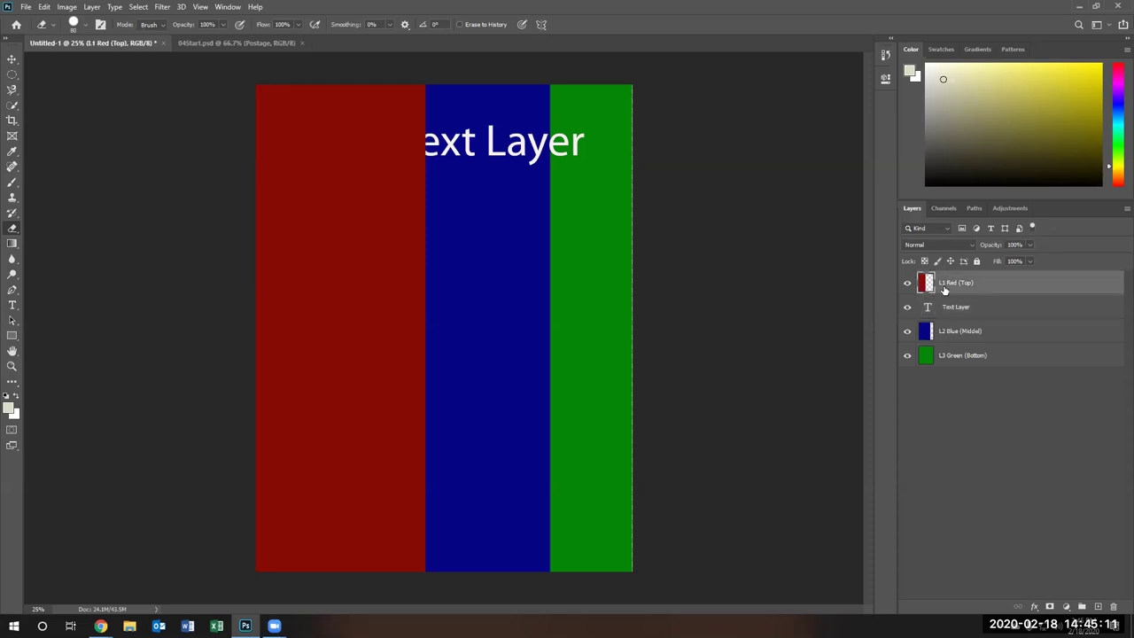
pyautogui.press(']')
pyautogui.press(']')
pyautogui.press(']')
pyautogui.press(']')
pyautogui.press(']')
pyautogui.press(']')
pyautogui.press(']')
pyautogui.press(']')
# Make a rectangular marquee selection around the text, extending from the red strip into the green strip
pyautogui.click(14, 76)
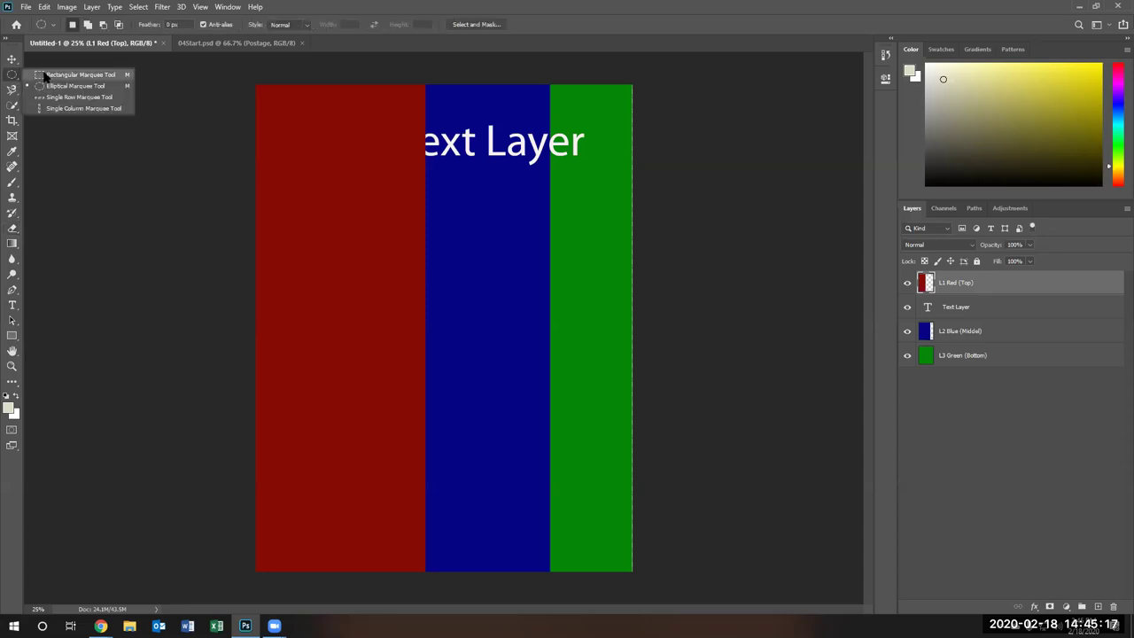
pyautogui.click(79, 75)
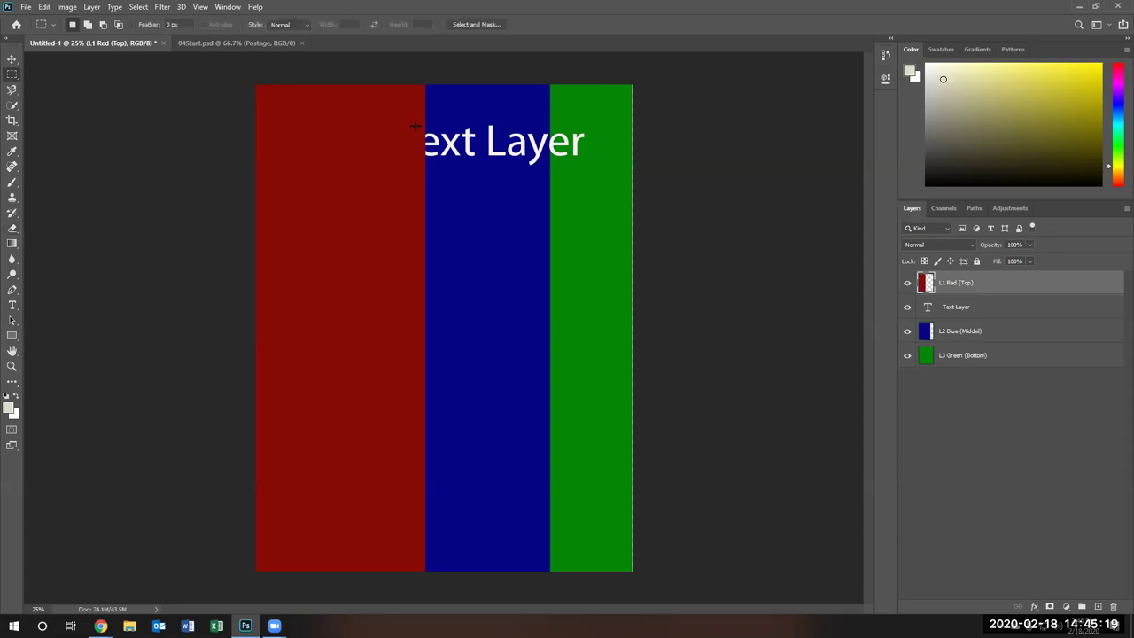
pyautogui.moveTo(327, 120); pyautogui.dragTo(595, 168)
# Erase the part of L1 Red inside the selection to uncover the text beneath it
pyautogui.click(12, 229)
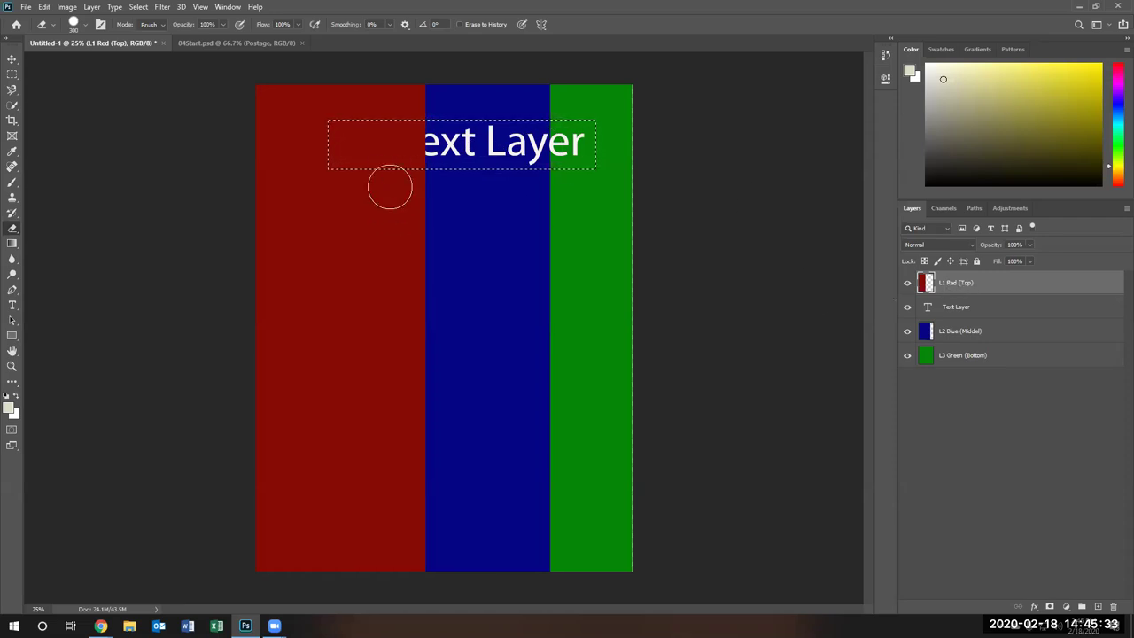
pyautogui.moveTo(390, 187); pyautogui.dragTo(388, 190)
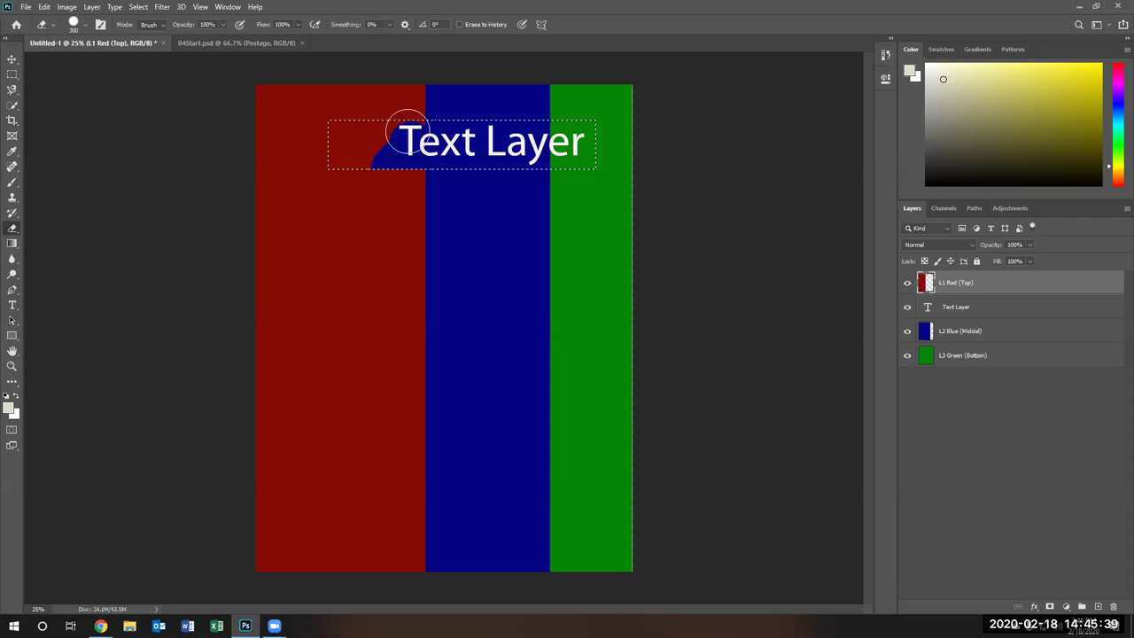
pyautogui.moveTo(333, 132); pyautogui.dragTo(323, 152)
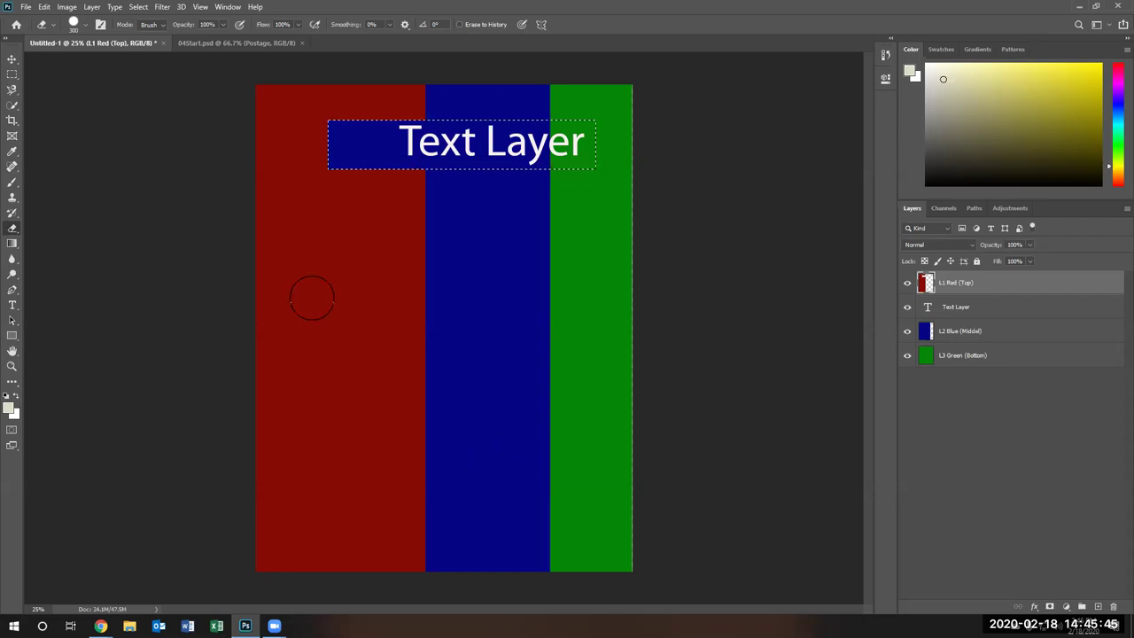
# Move the text layer left into the erased band of the red strip
pyautogui.click(12, 58)
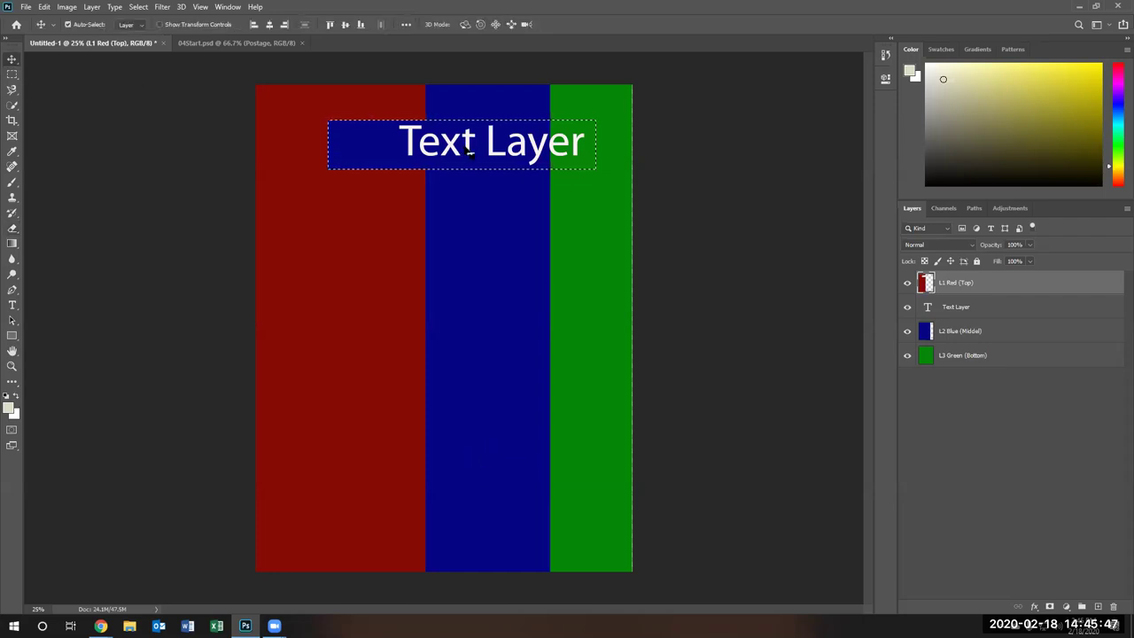
pyautogui.moveTo(467, 151); pyautogui.dragTo(403, 134)
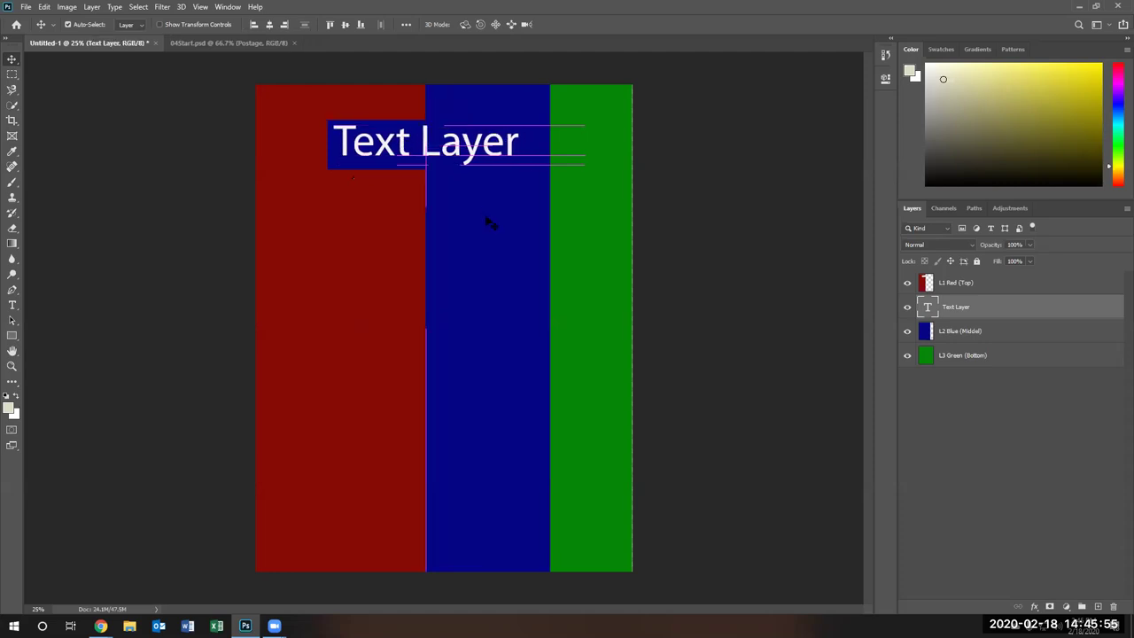
# Move the text layer down below the erased band so it spans the red and blue strips
pyautogui.click(488, 241)
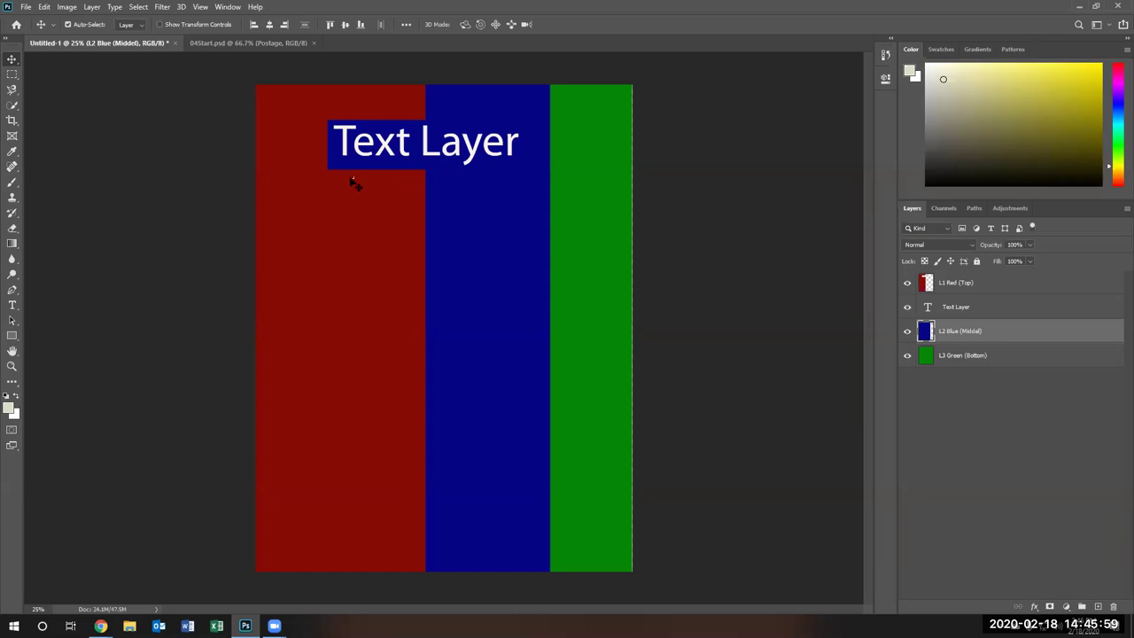
pyautogui.click(407, 158)
pyautogui.moveTo(435, 157); pyautogui.dragTo(448, 221)
# Load the text layer's pixels as a selection in the shape of its letters
pyautogui.rightClick(445, 218)
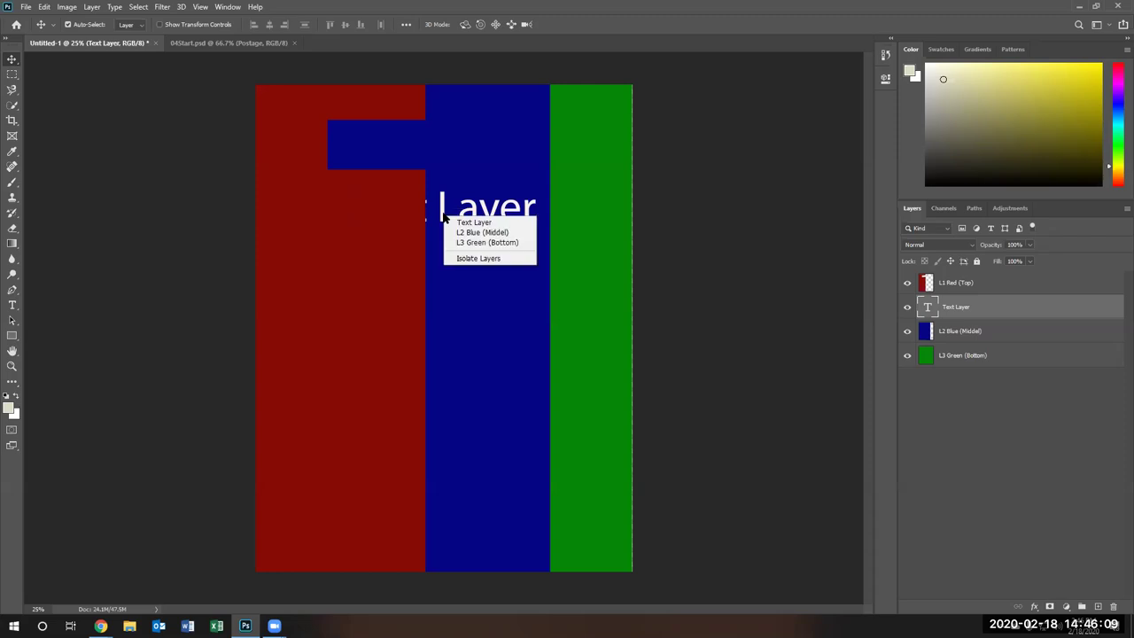
pyautogui.rightClick(931, 312)
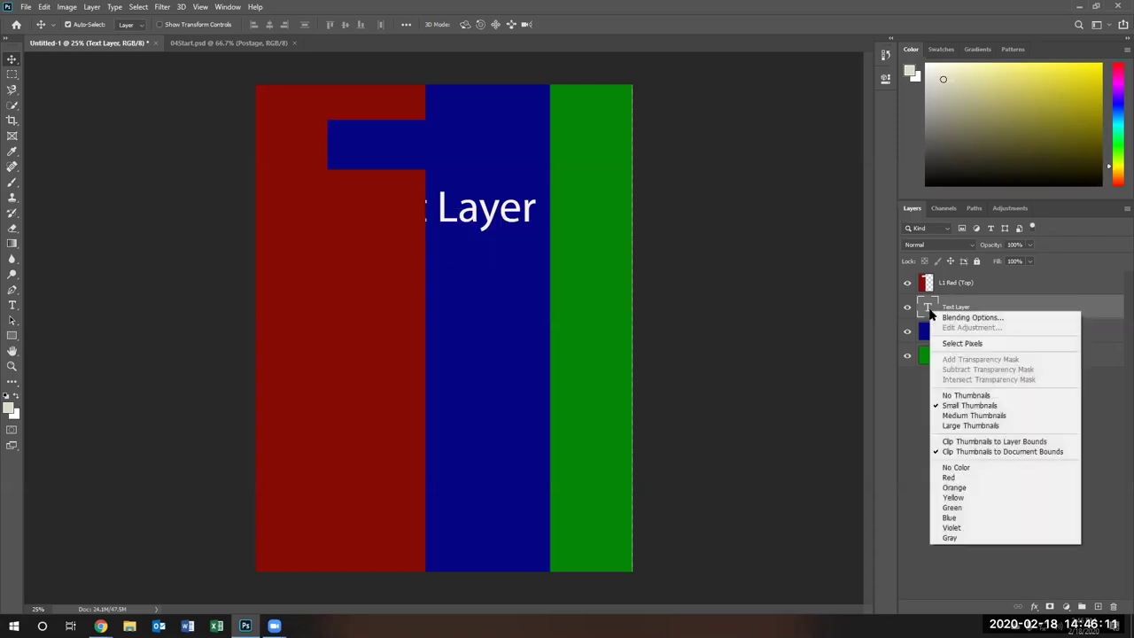
pyautogui.click(969, 343)
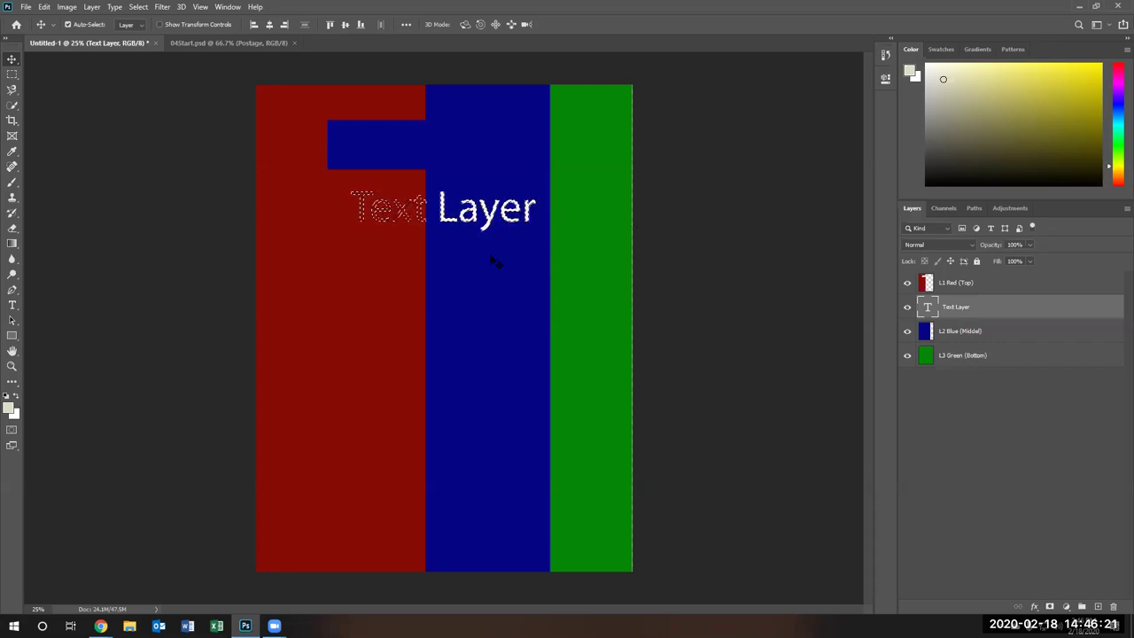
# Erase the letter-shaped selection from L1 Red with the Eraser, and clear the selection
pyautogui.click(933, 284)
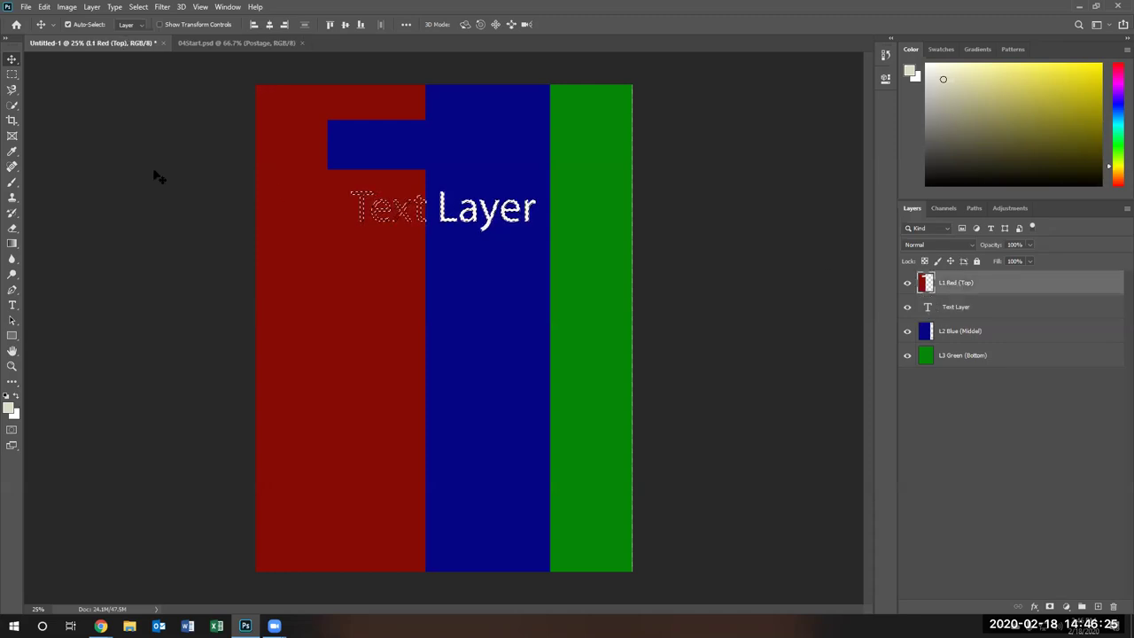
pyautogui.click(12, 228)
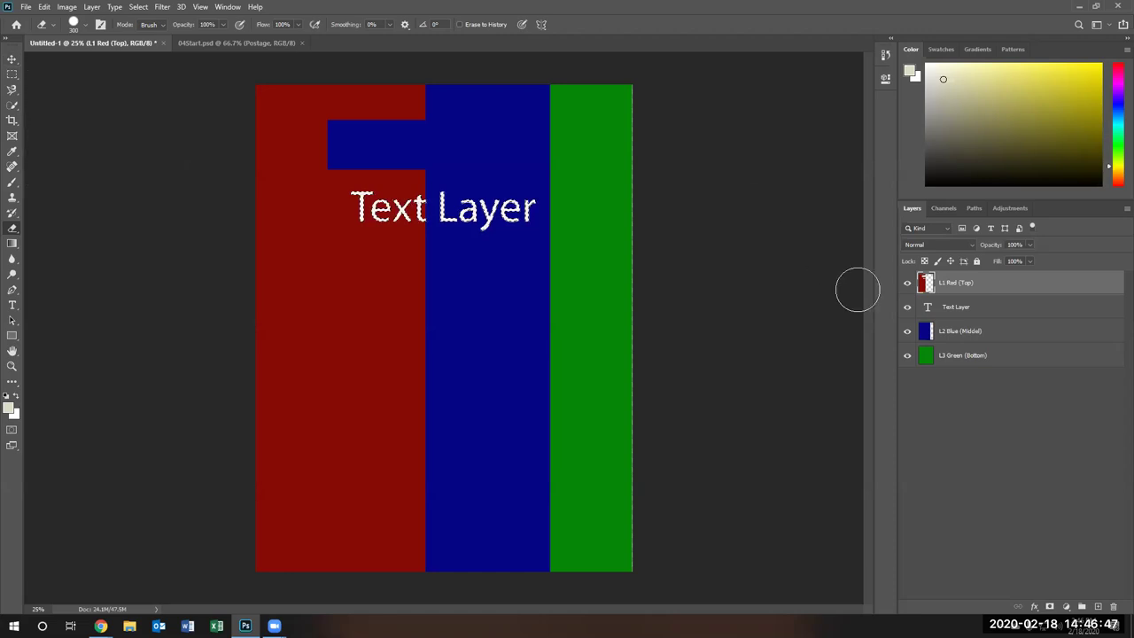
pyautogui.hotkey('ctrl', 'd')
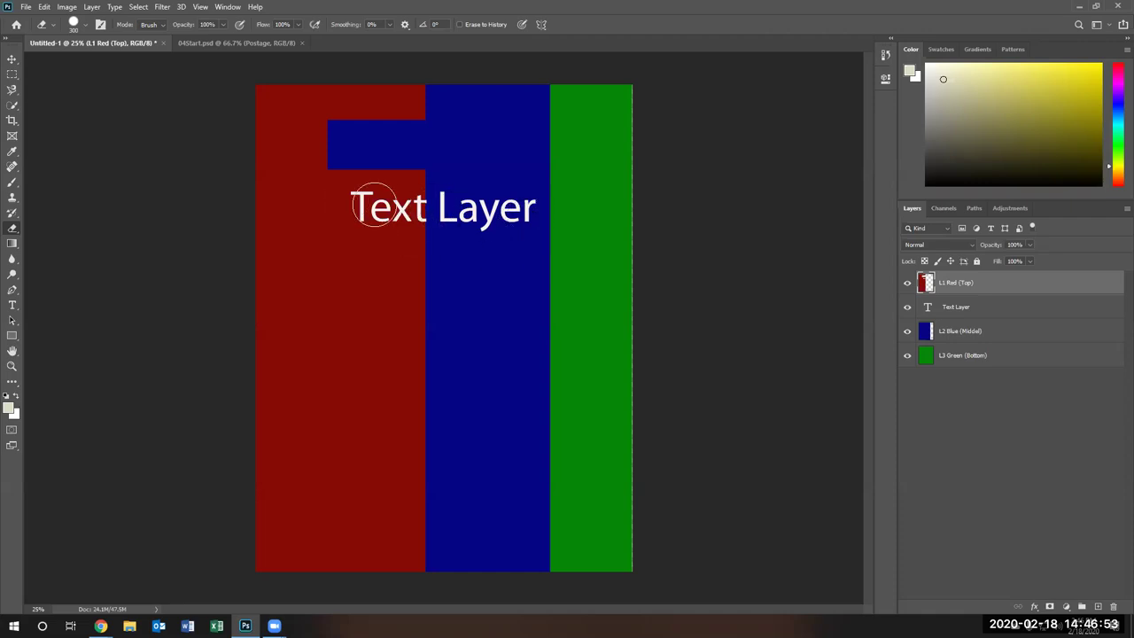
# Move the text layer sideways toward the green strip to expose the letters cut into L1 Red, and undo the move
pyautogui.click(12, 58)
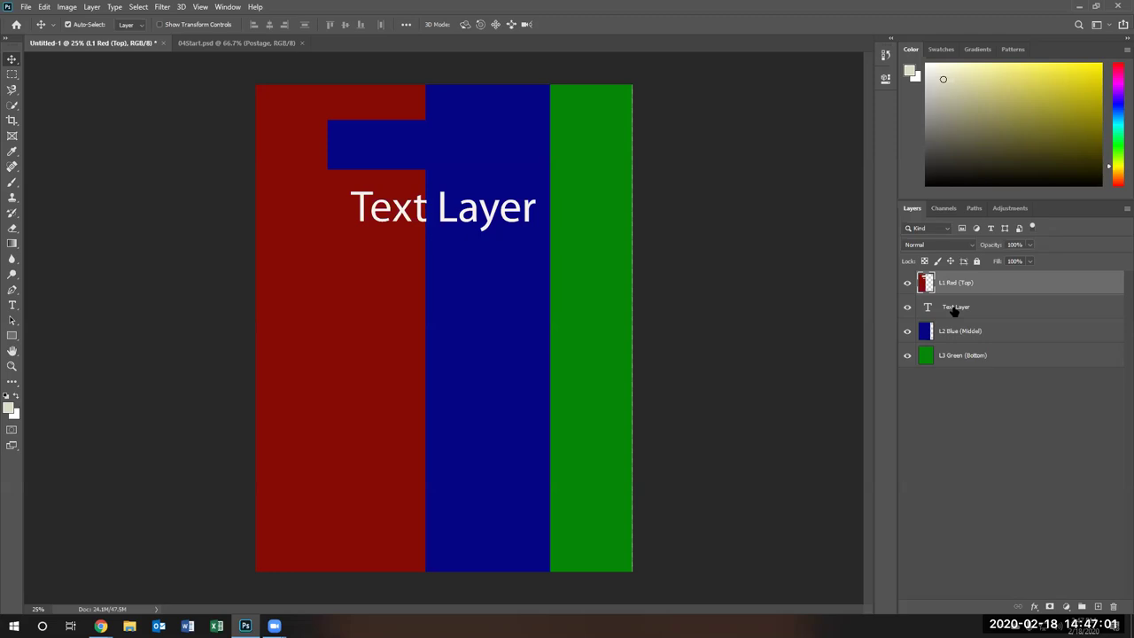
pyautogui.click(443, 219)
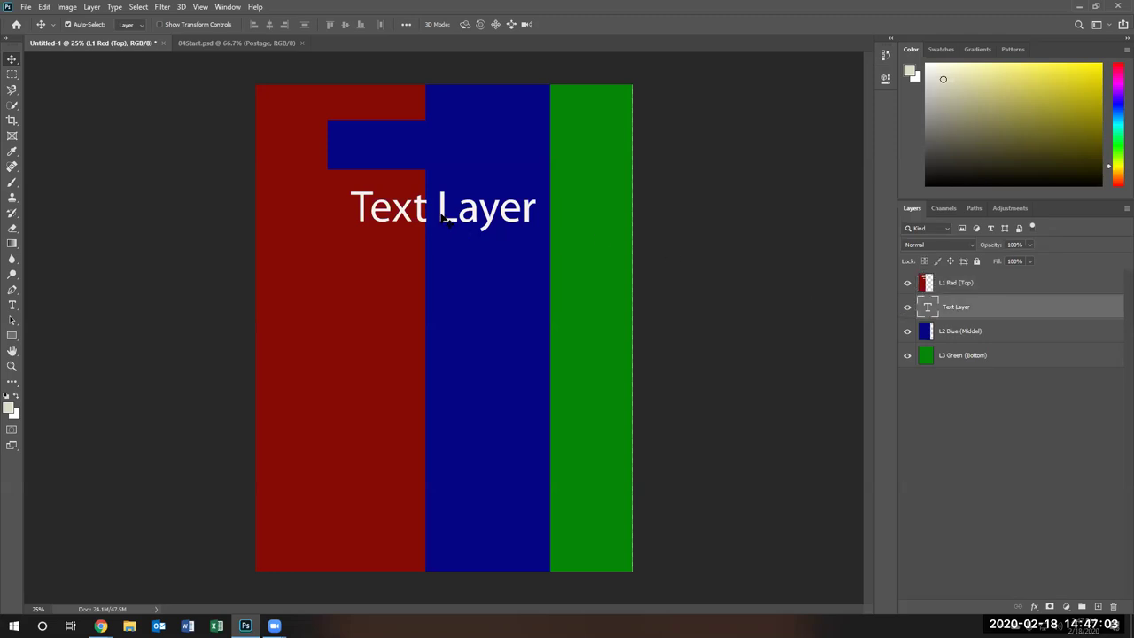
pyautogui.moveTo(442, 221); pyautogui.dragTo(556, 213)
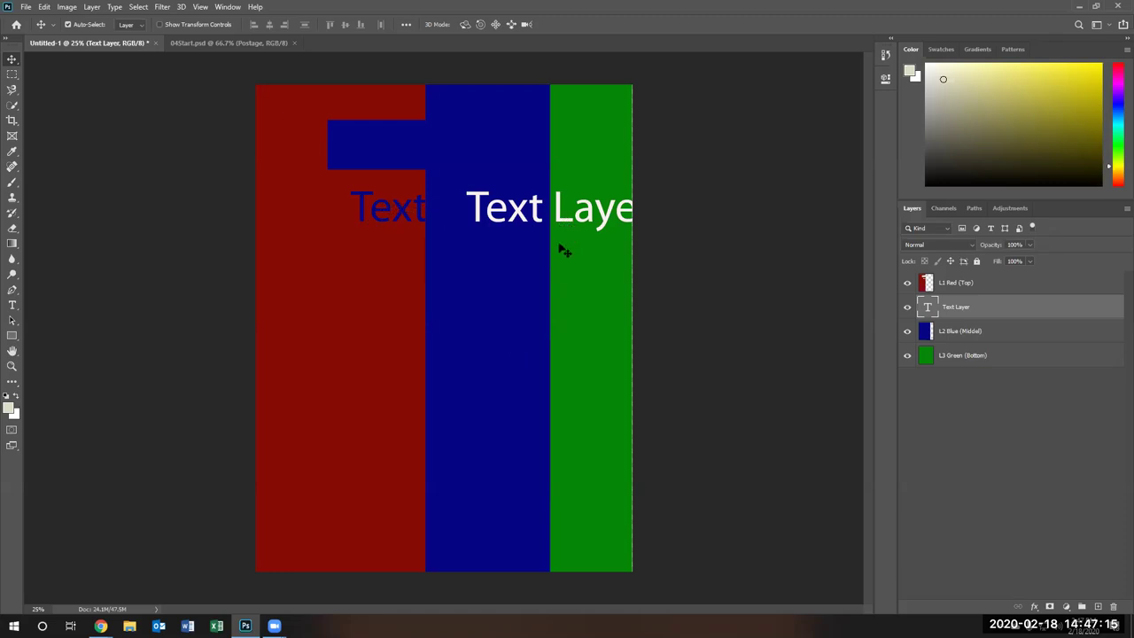
pyautogui.press('ctrl')
pyautogui.hotkey('ctrl', 'z')
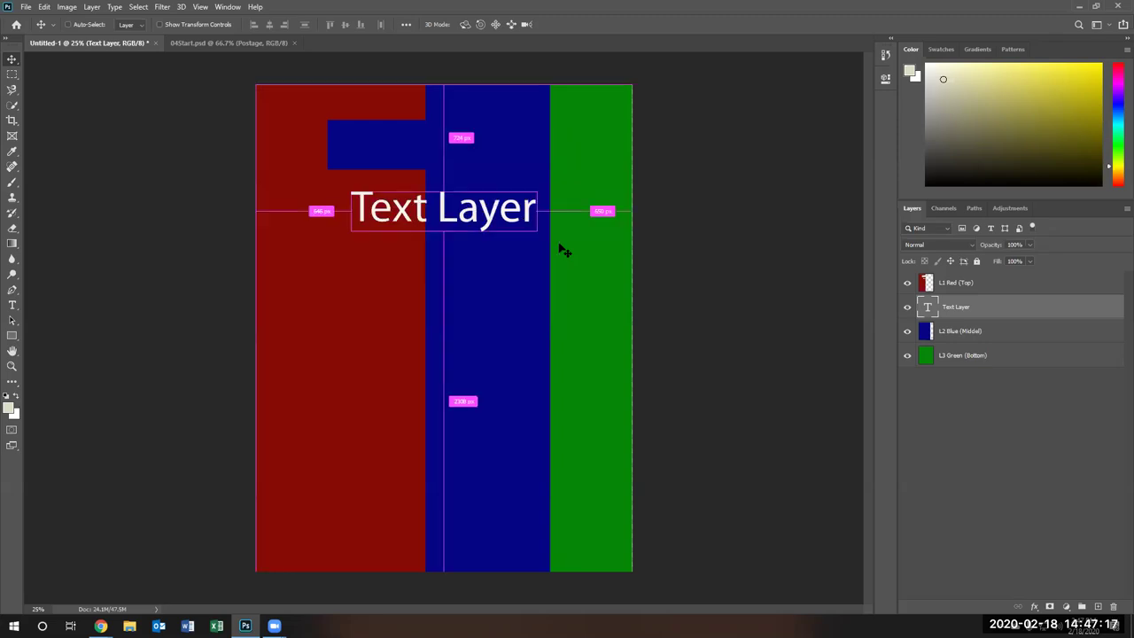
# Move L2 Blue above the text layer in the layer order
pyautogui.click(953, 333)
pyautogui.moveTo(953, 335); pyautogui.dragTo(966, 306)
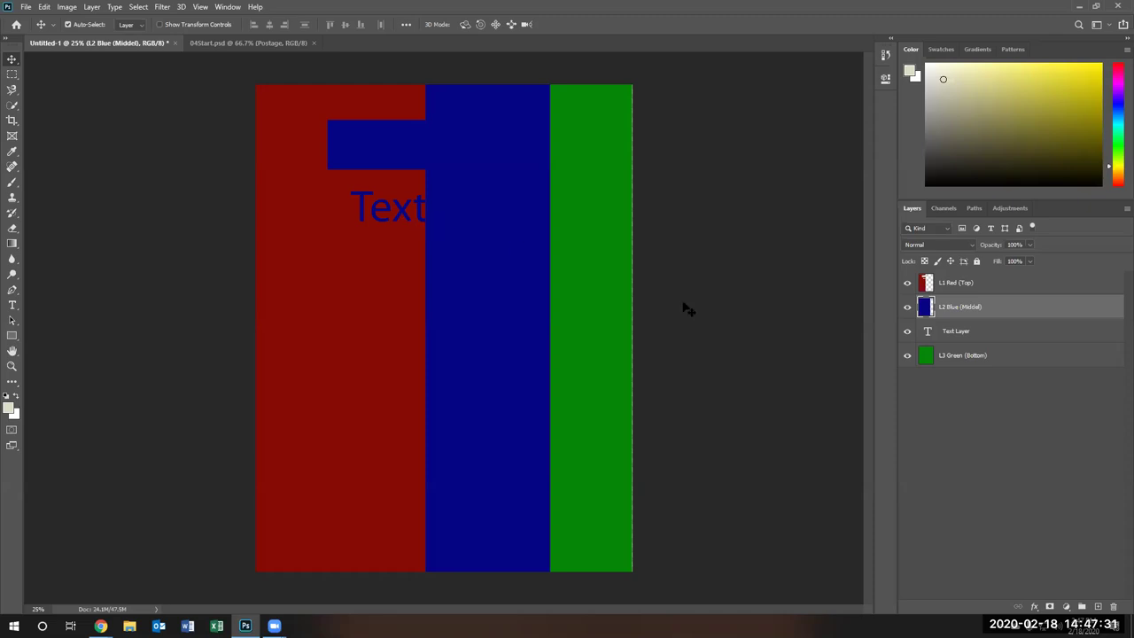
# Toggle the visibility of L2 Blue, the text layer and L3 Green to examine the cut-outs in L1 Red
pyautogui.click(908, 307)
pyautogui.click(908, 332)
pyautogui.click(909, 357)
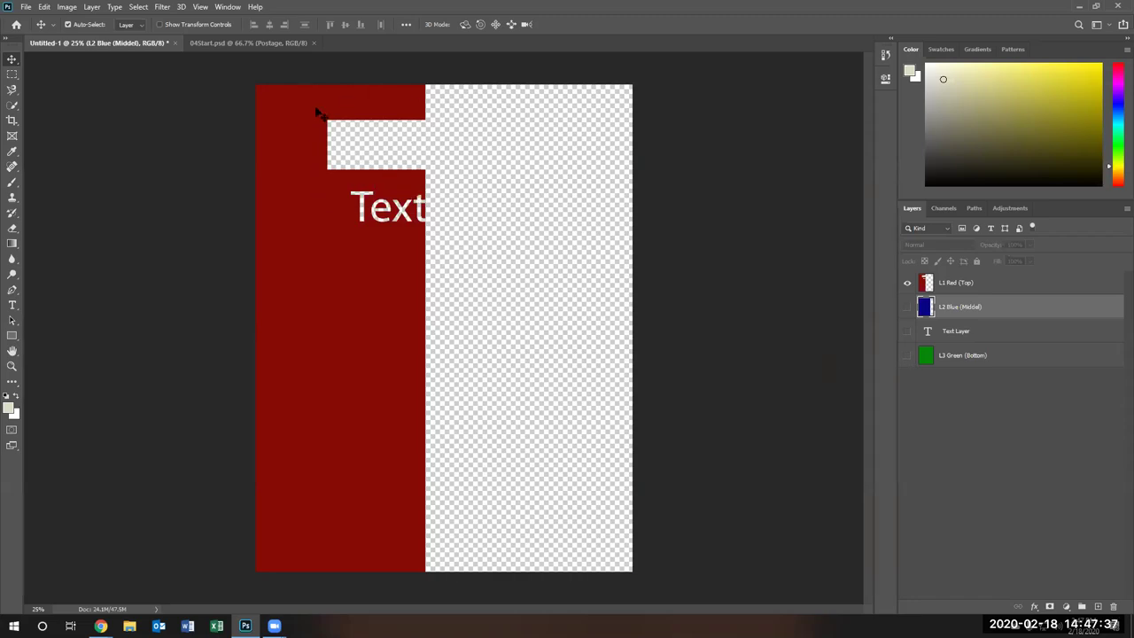
pyautogui.click(908, 357)
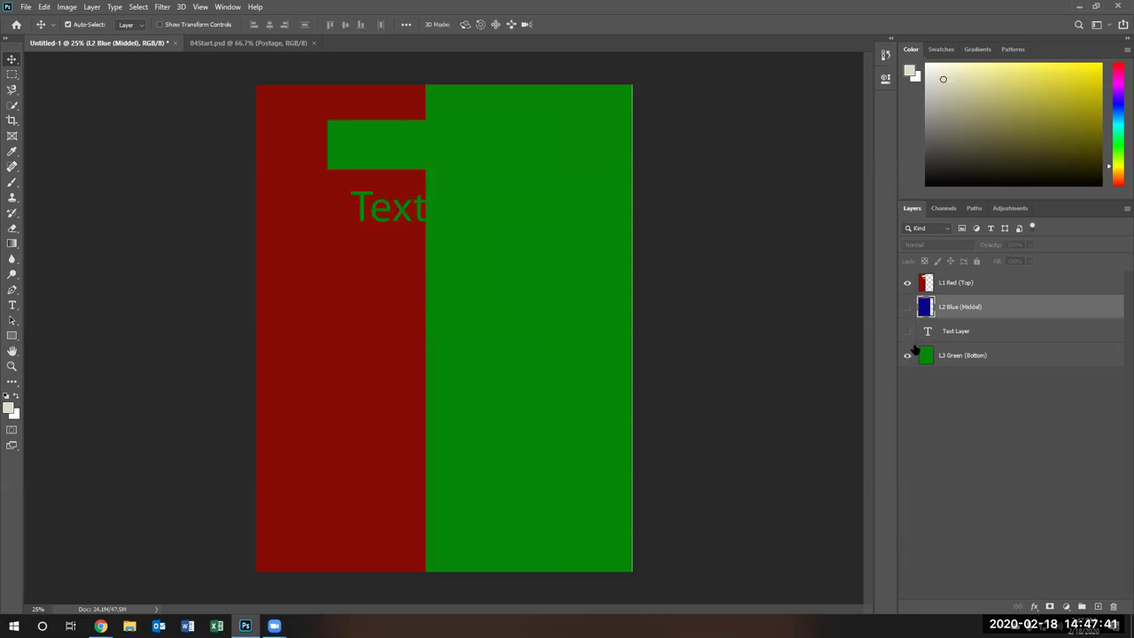
pyautogui.click(907, 357)
pyautogui.click(907, 356)
pyautogui.click(970, 408)
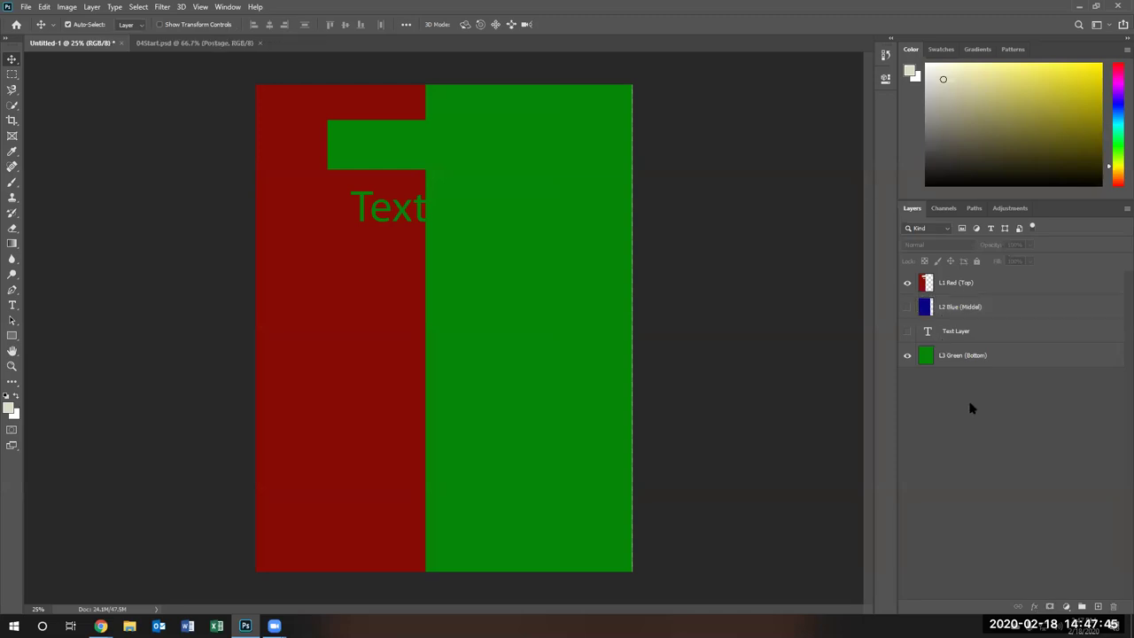
pyautogui.click(907, 307)
# Load the text layer's pixels as a selection and move the layer beneath L3 Green in the layer order
pyautogui.rightClick(956, 335)
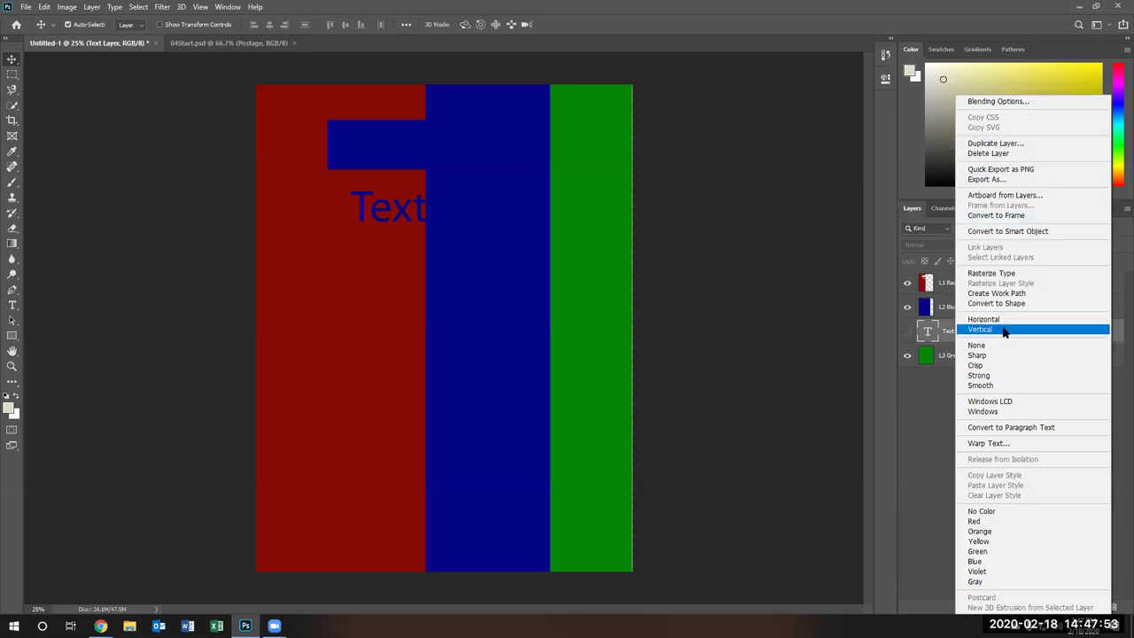
pyautogui.click(928, 337)
pyautogui.rightClick(924, 337)
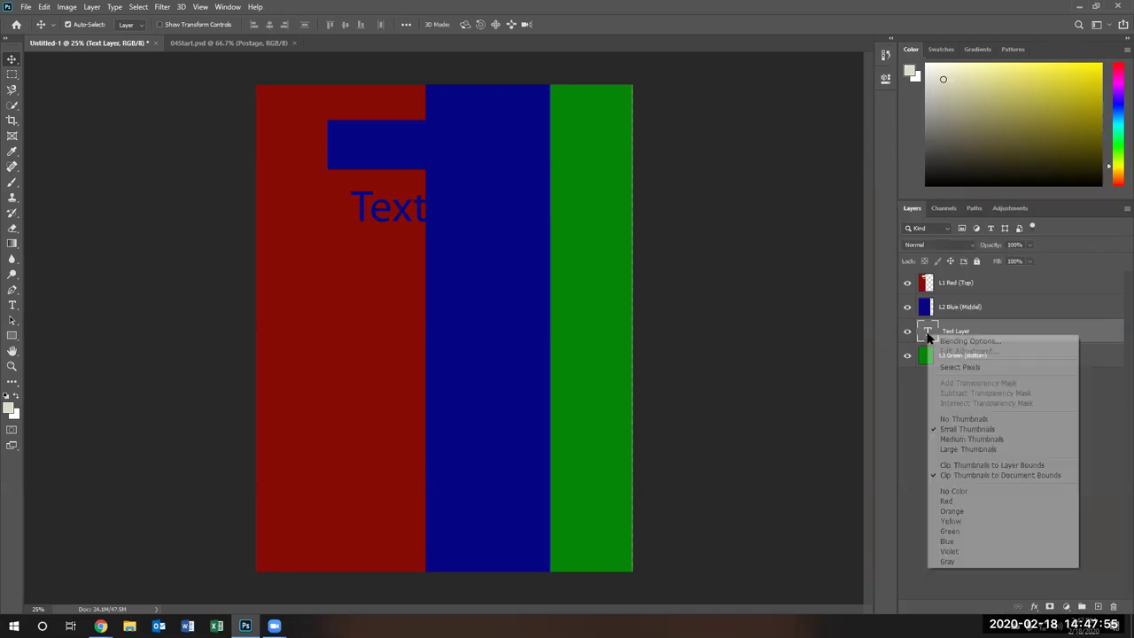
pyautogui.click(961, 367)
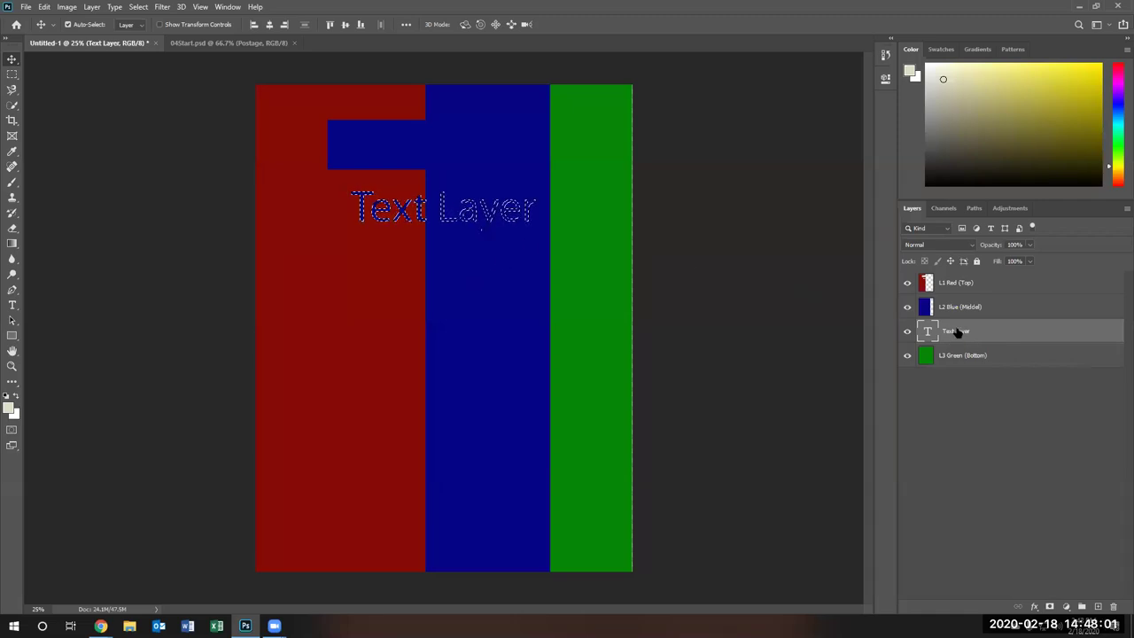
pyautogui.moveTo(957, 335); pyautogui.dragTo(953, 381)
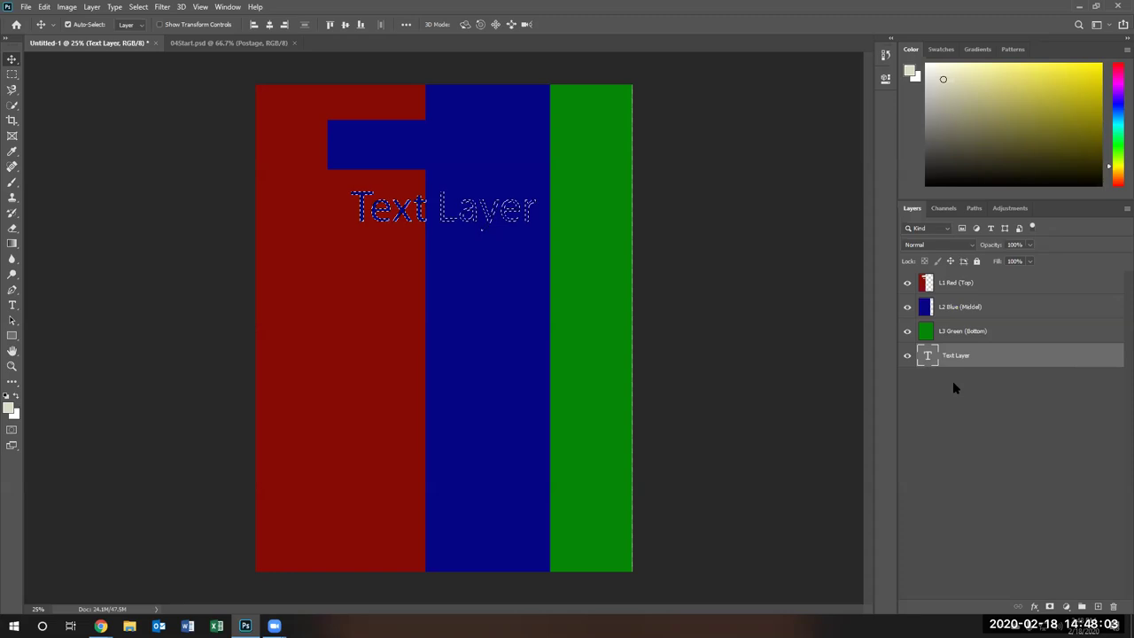
# Try to use the Eraser on several selected color layers at once, over the letter-shaped selection
pyautogui.click(980, 330)
pyautogui.keyDown('shift'); pyautogui.click(982, 309); pyautogui.keyUp('shift')
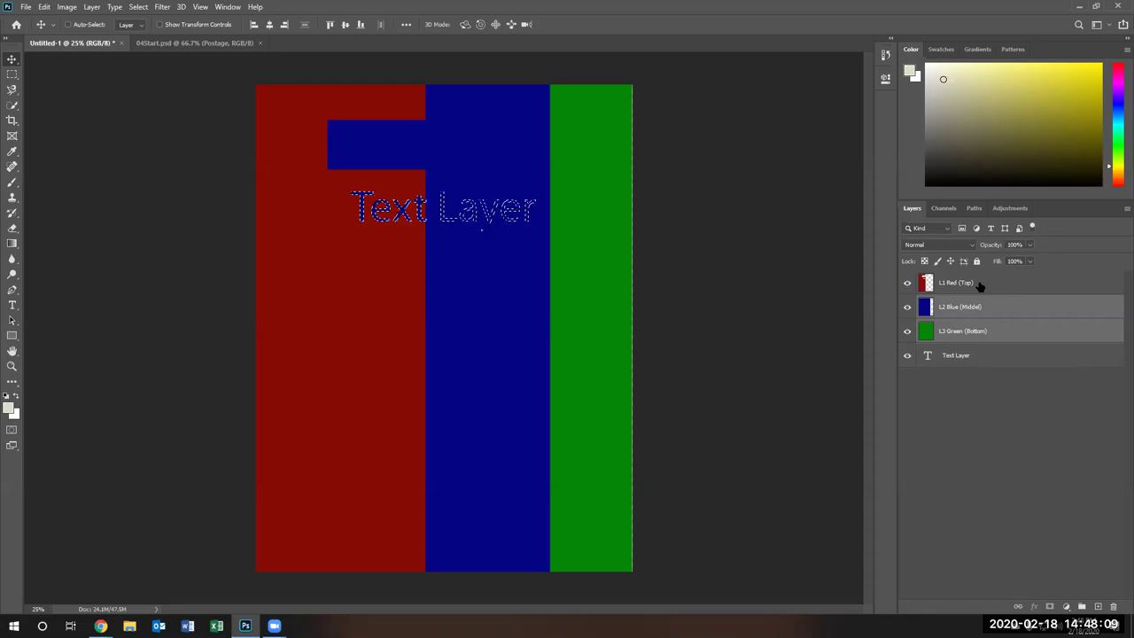
pyautogui.keyDown('shift'); pyautogui.click(981, 285); pyautogui.keyUp('shift')
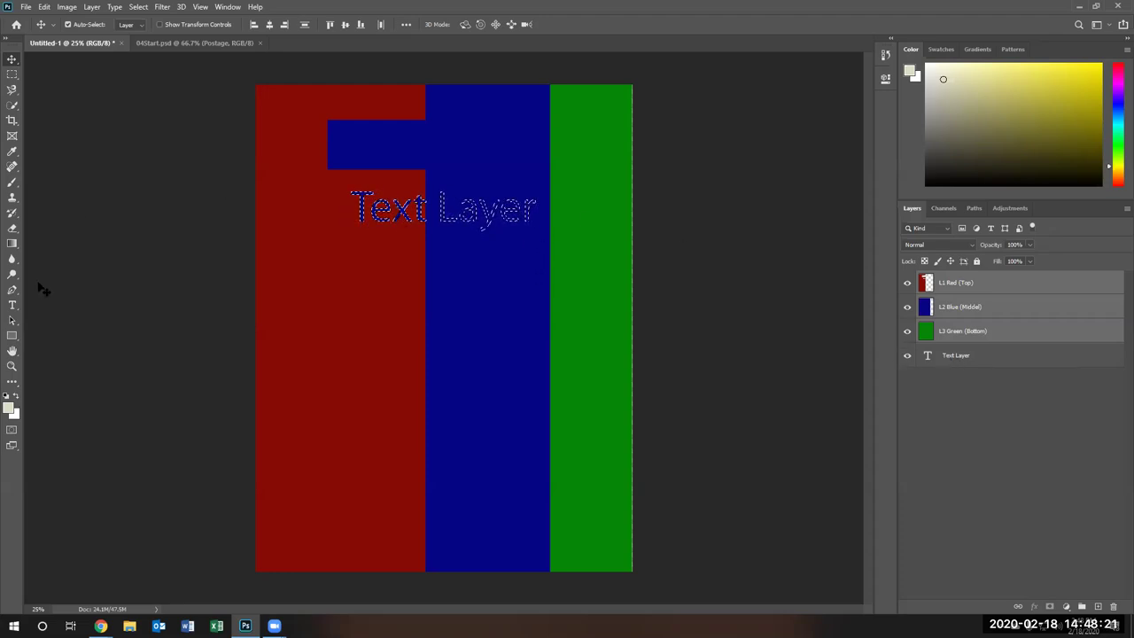
pyautogui.click(12, 228)
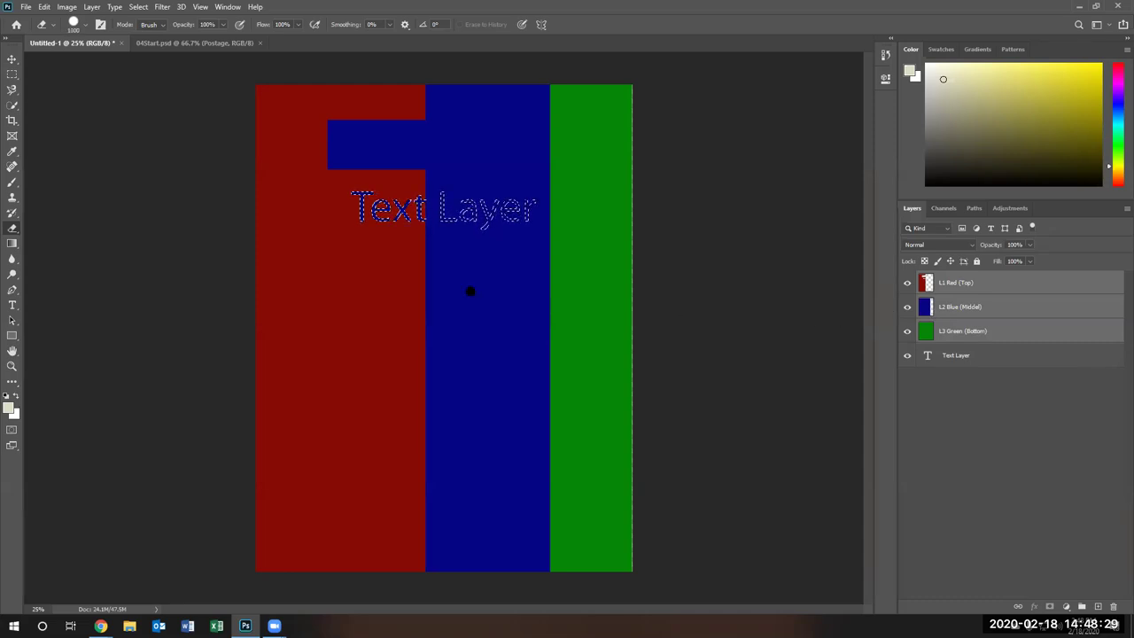
pyautogui.click(993, 329)
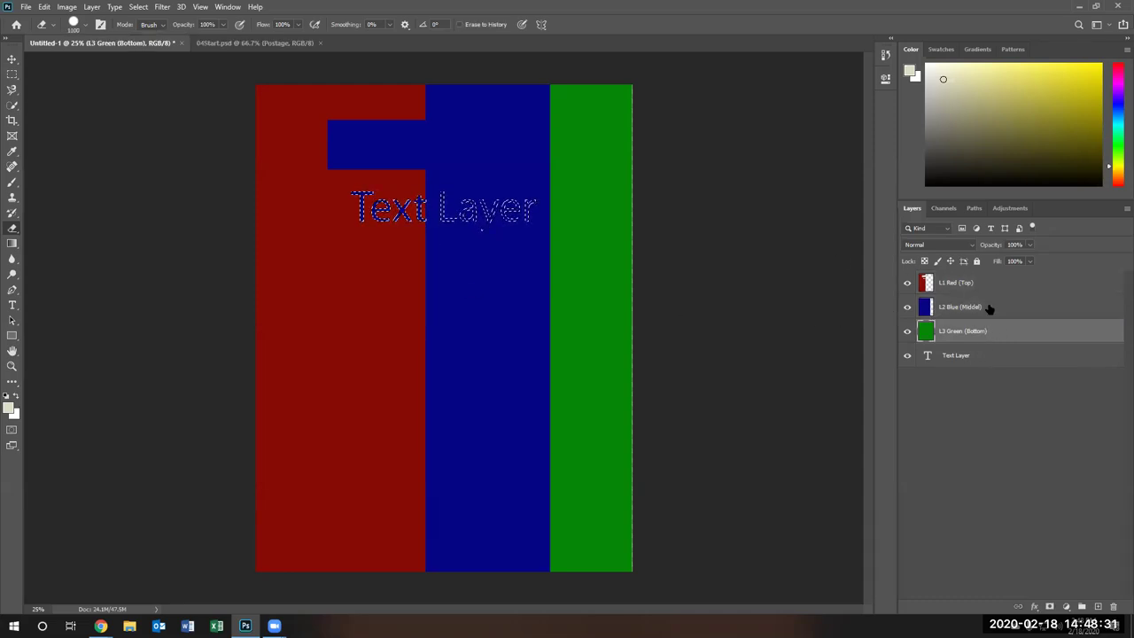
pyautogui.click(988, 307)
pyautogui.keyDown('shift'); pyautogui.click(986, 333); pyautogui.keyUp('shift')
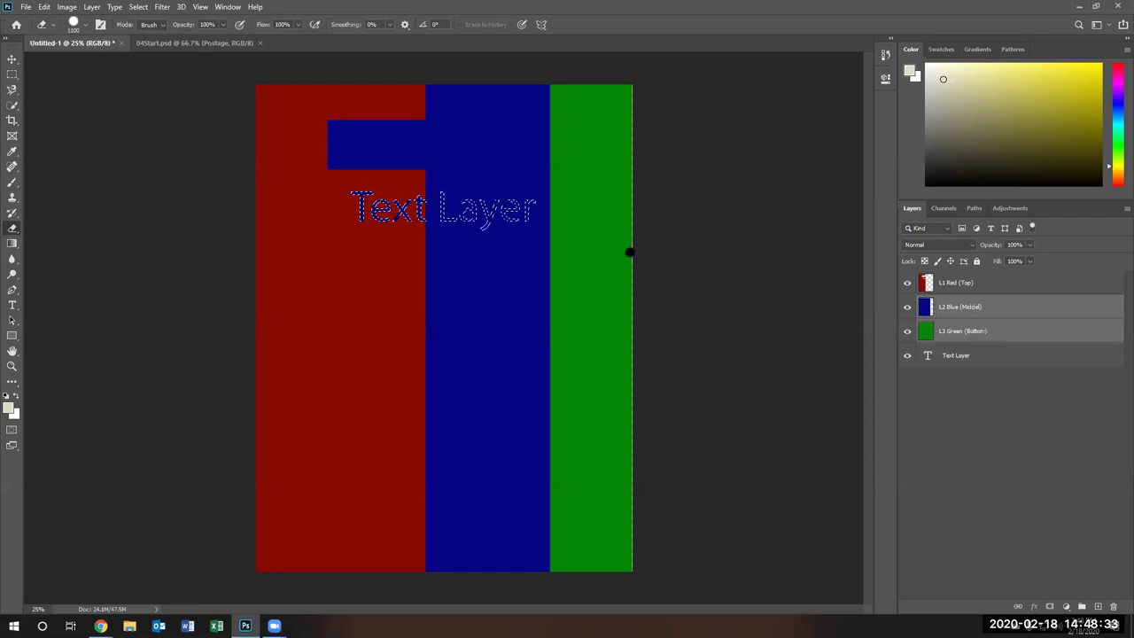
pyautogui.rightClick(7, 229)
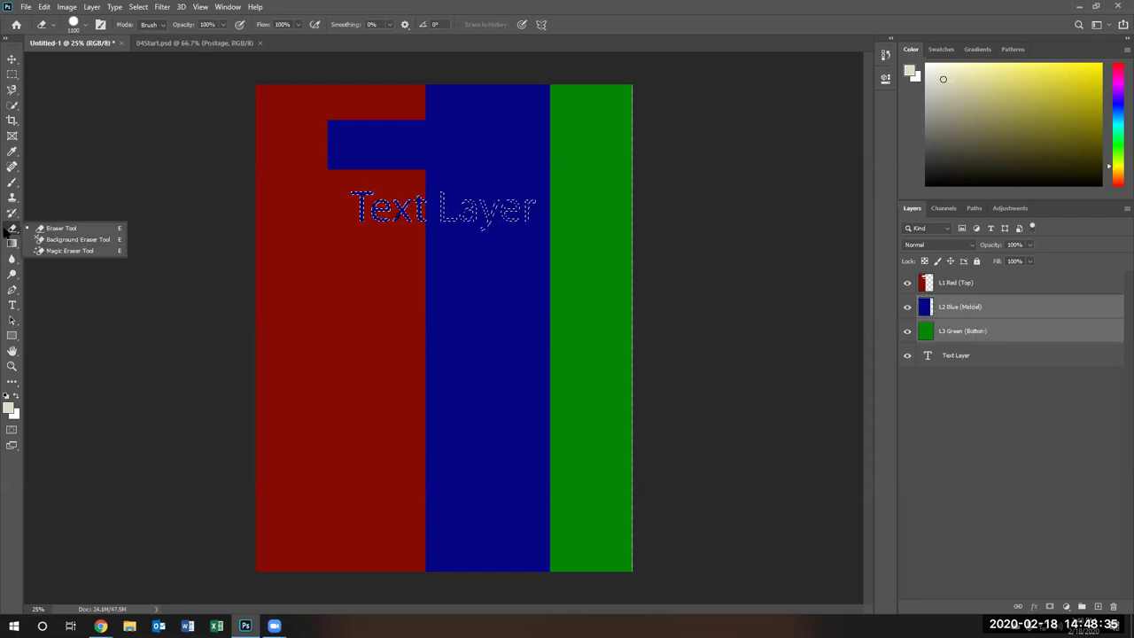
pyautogui.click(49, 228)
# Erase the letter-shaped selection from L3 Green and from L2 Blue, one layer at a time
pyautogui.click(973, 335)
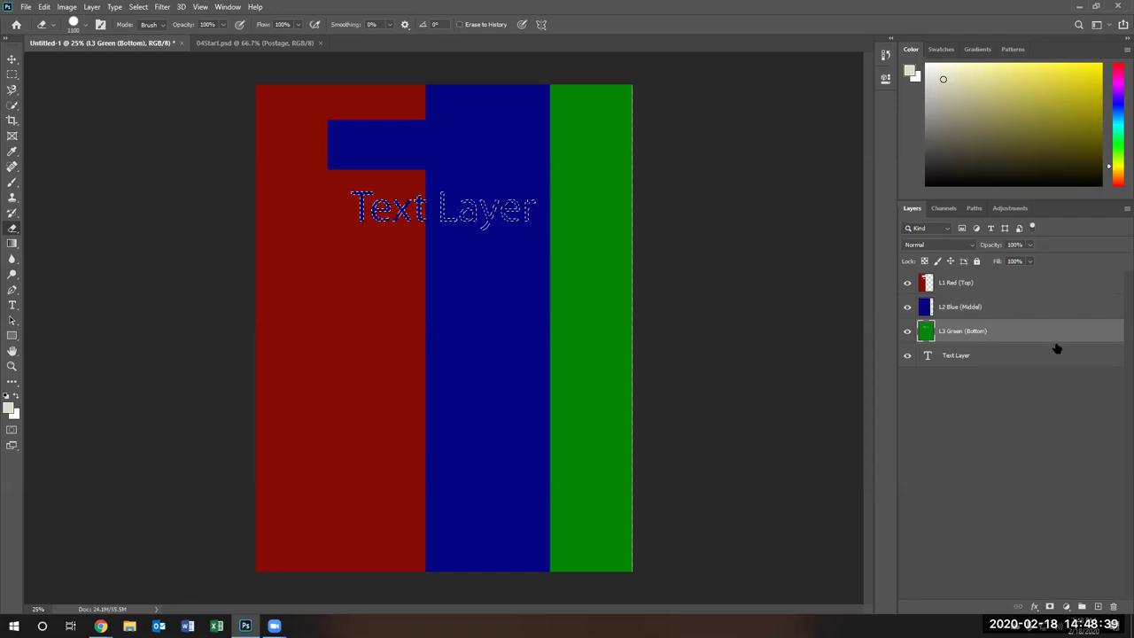
pyautogui.click(939, 314)
pyautogui.press('Delete')
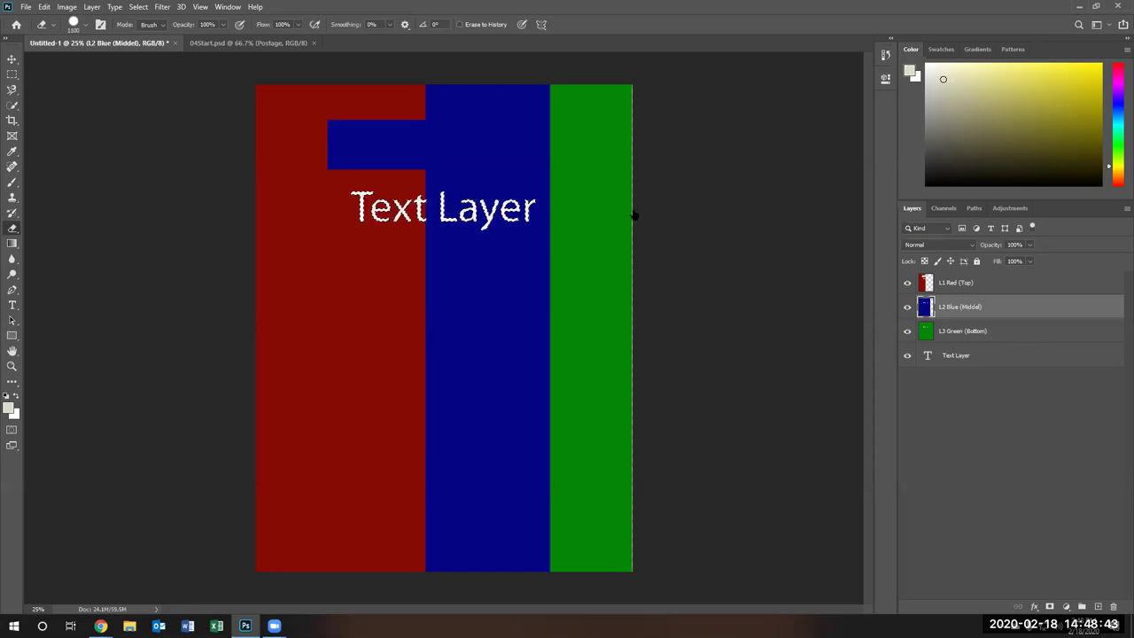
# Make L1 Red the active layer and reduce the eraser brush to 35 px for work around the letters
pyautogui.click(945, 282)
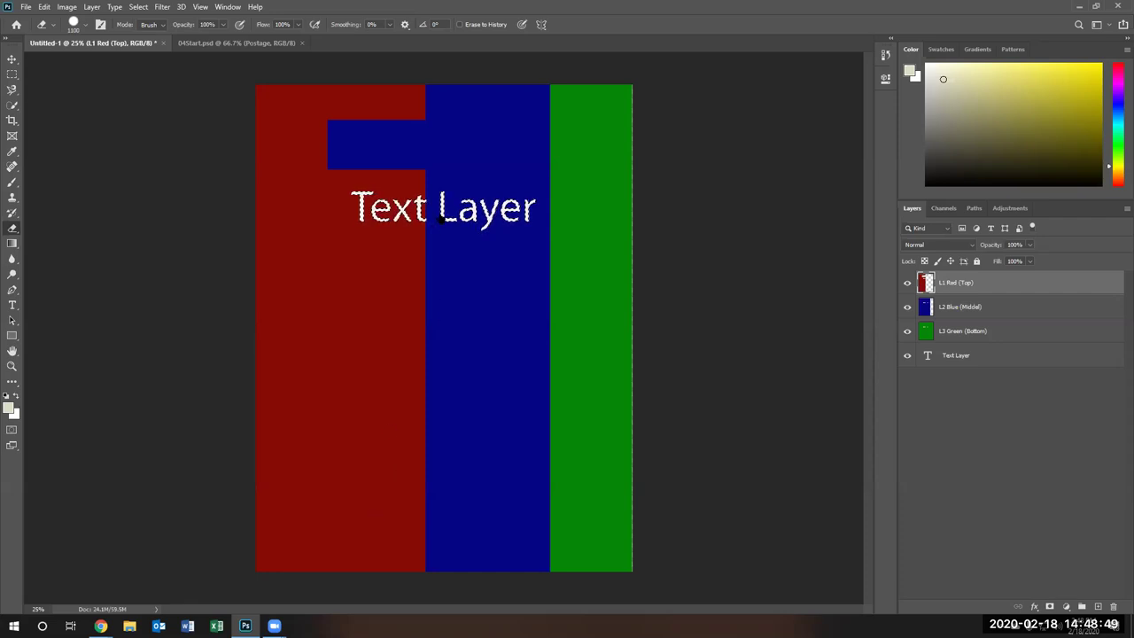
pyautogui.scroll(4, 434, 225)
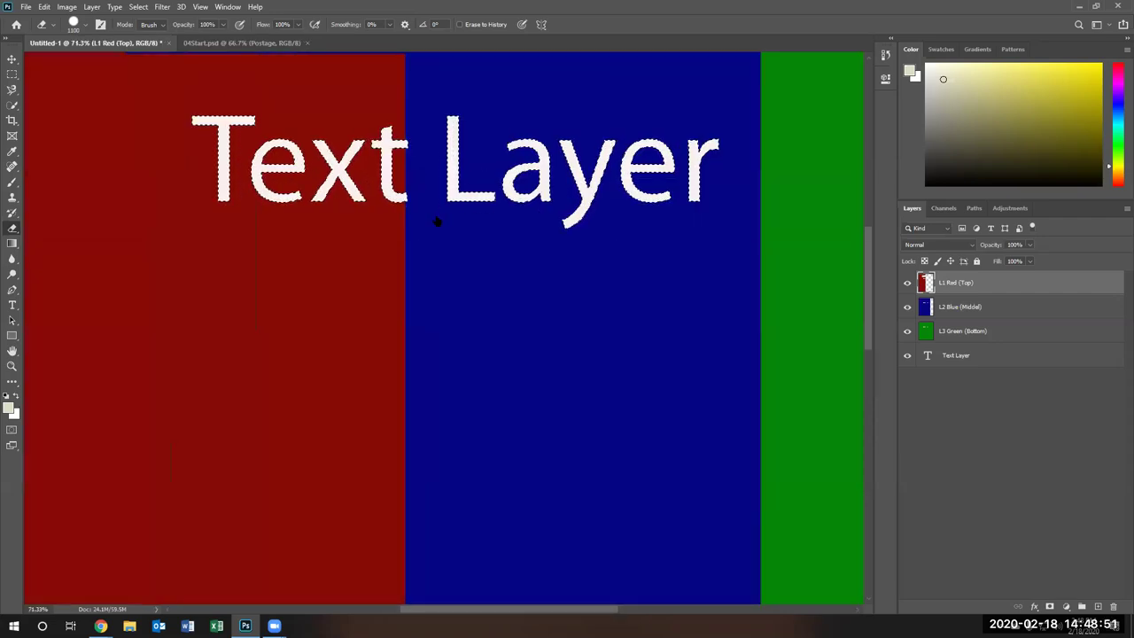
pyautogui.moveTo(437, 222); pyautogui.dragTo(497, 316)
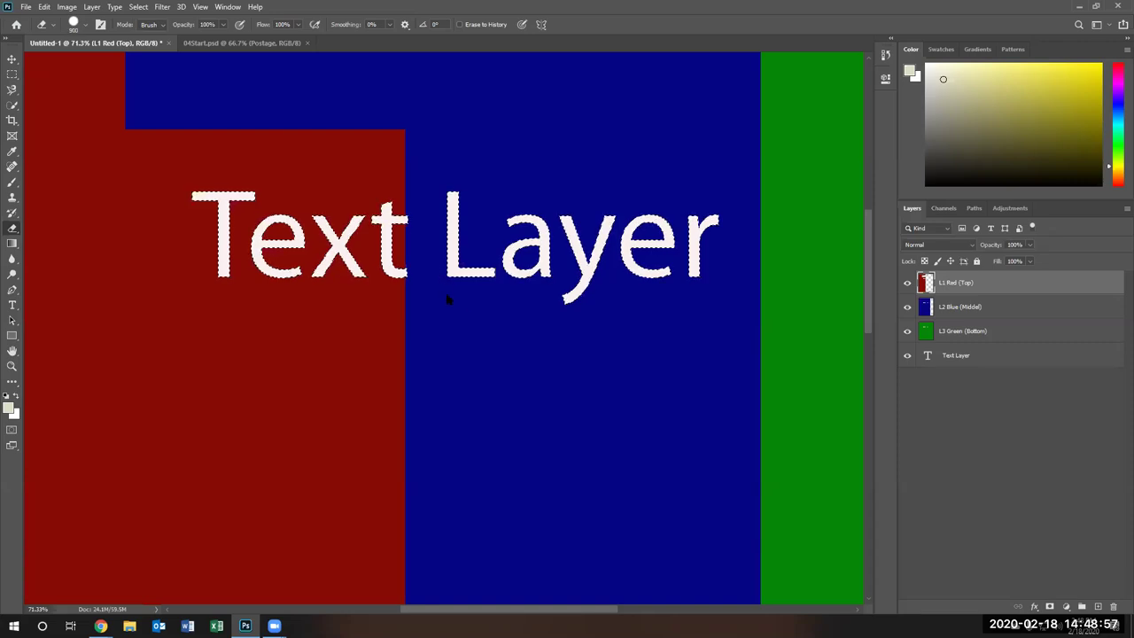
pyautogui.press('[')
pyautogui.press('[')
pyautogui.press('[')
pyautogui.press('[')
pyautogui.press('[')
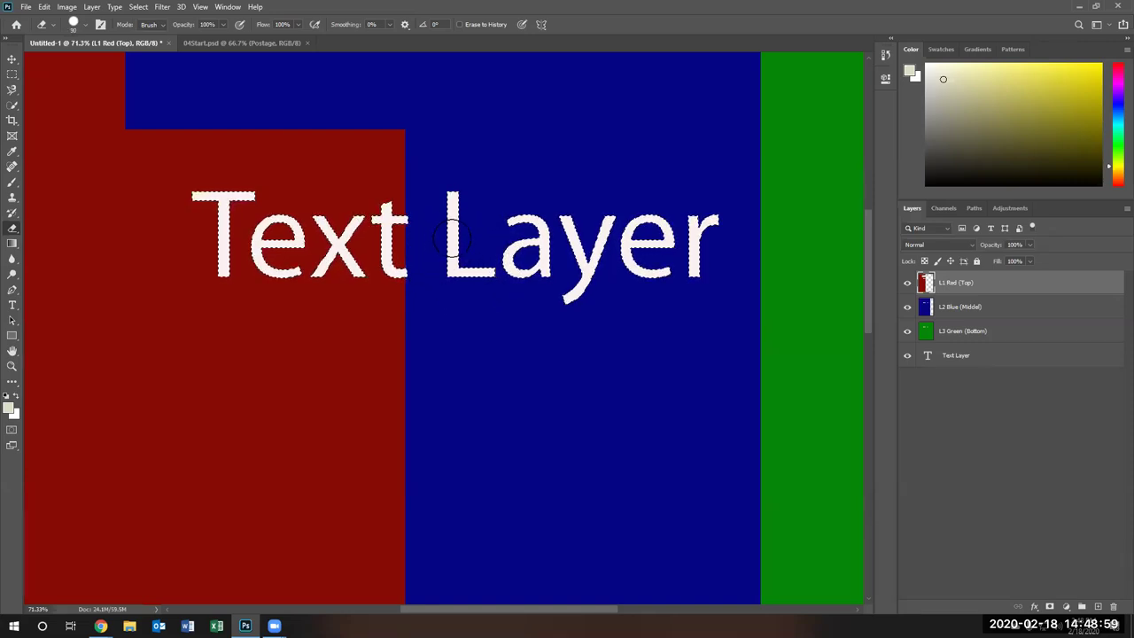
# Toggle the text layer's visibility to inspect the letter cut-outs, leaving it hidden and the selection cleared
pyautogui.click(930, 359)
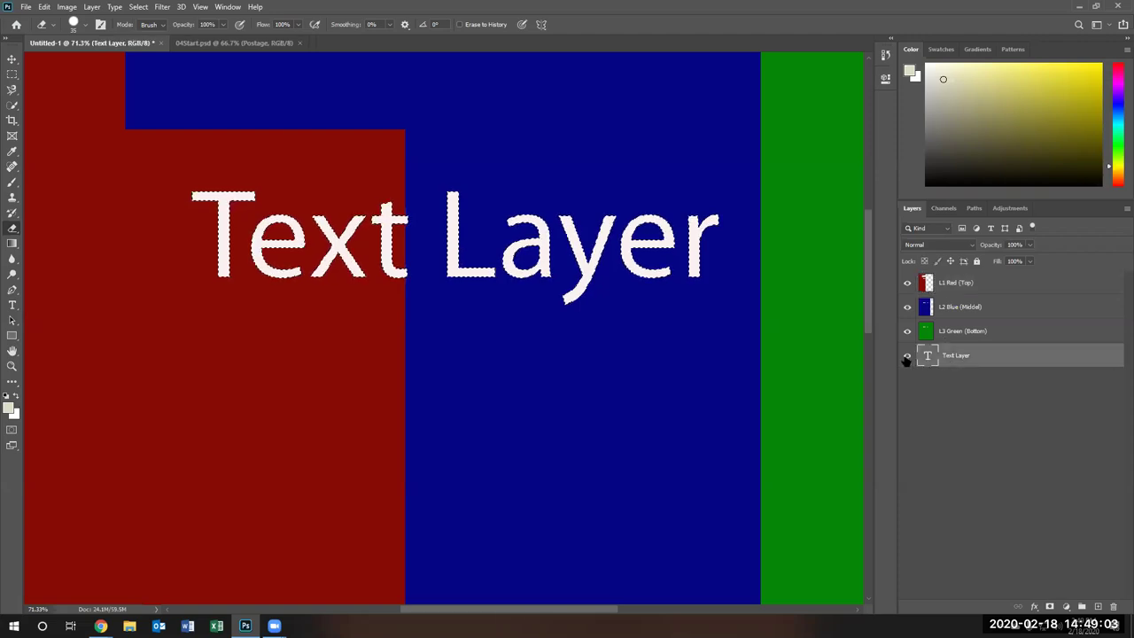
pyautogui.click(906, 358)
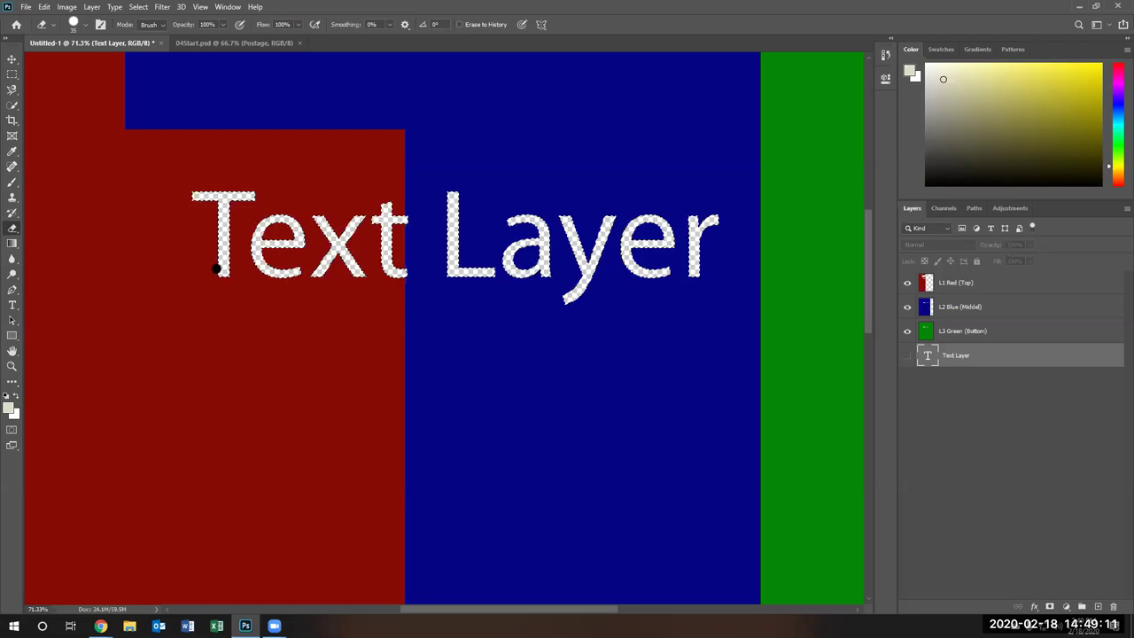
pyautogui.scroll(-2, 409, 323)
pyautogui.scroll(-2, 412, 320)
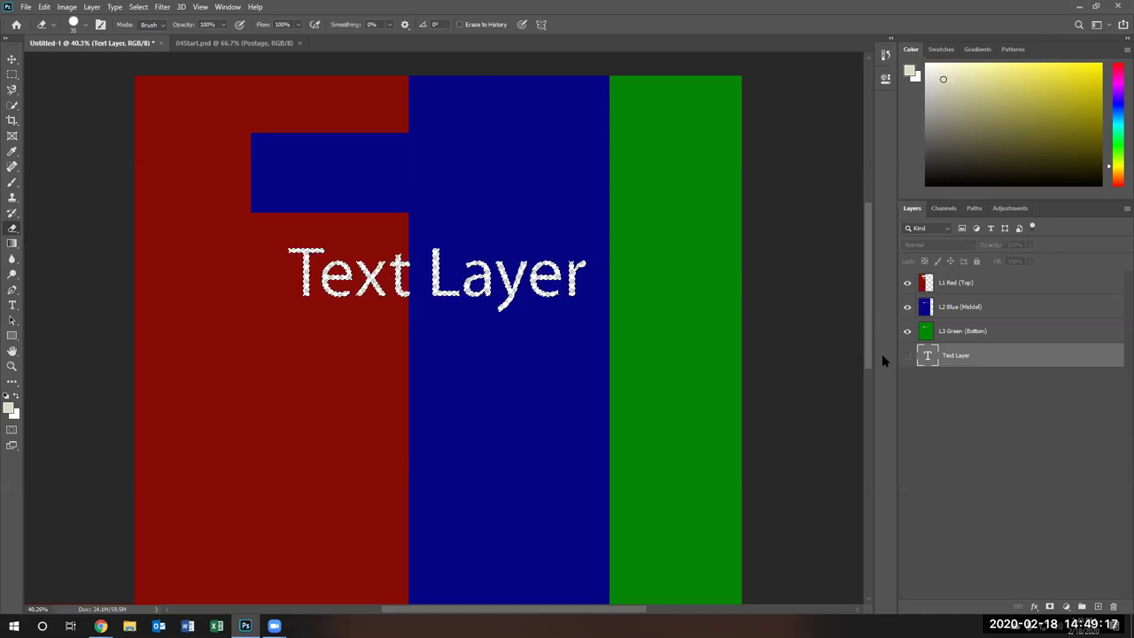
pyautogui.click(907, 356)
pyautogui.click(907, 358)
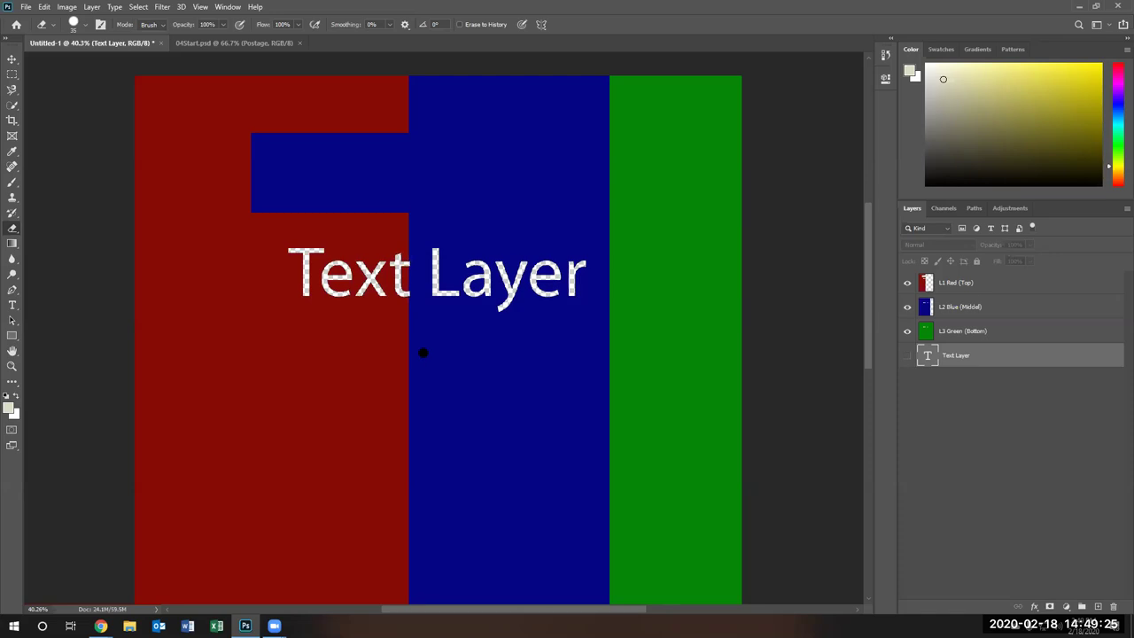
# Move L1 Red down and to the left and L2 Blue down and to the right, offsetting their letter cut-outs
pyautogui.press('v')
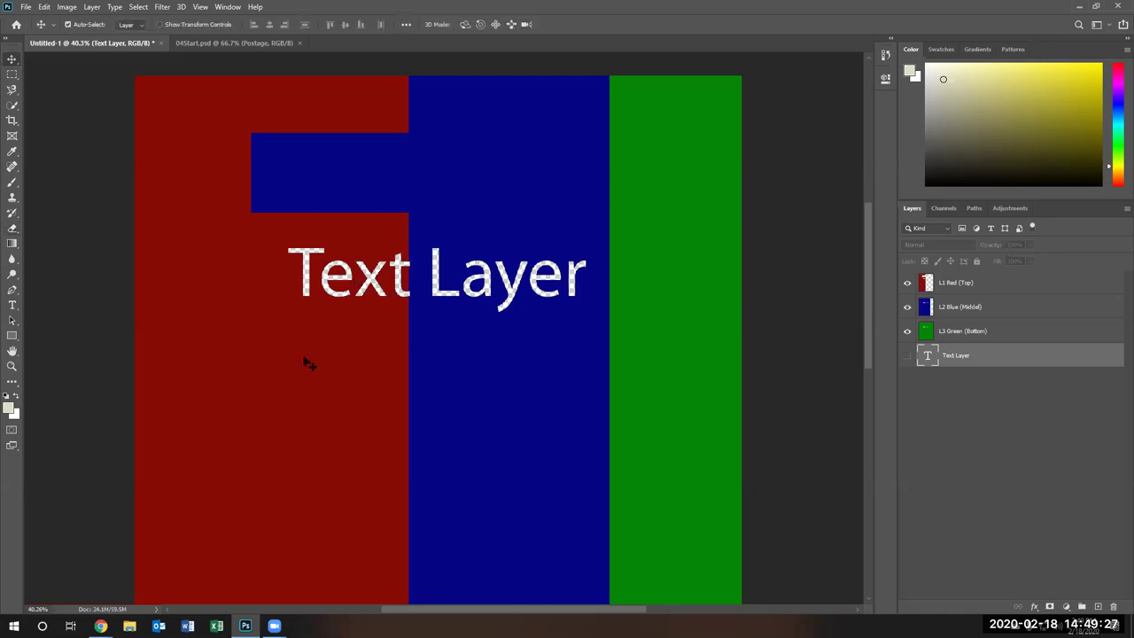
pyautogui.moveTo(334, 448)
pyautogui.mouseDown()
pyautogui.moveTo(319, 544)
pyautogui.moveTo(293, 561)
pyautogui.moveTo(293, 549)
pyautogui.mouseUp()
pyautogui.moveTo(488, 476); pyautogui.dragTo(581, 576)
pyautogui.moveTo(680, 439); pyautogui.dragTo(711, 476)
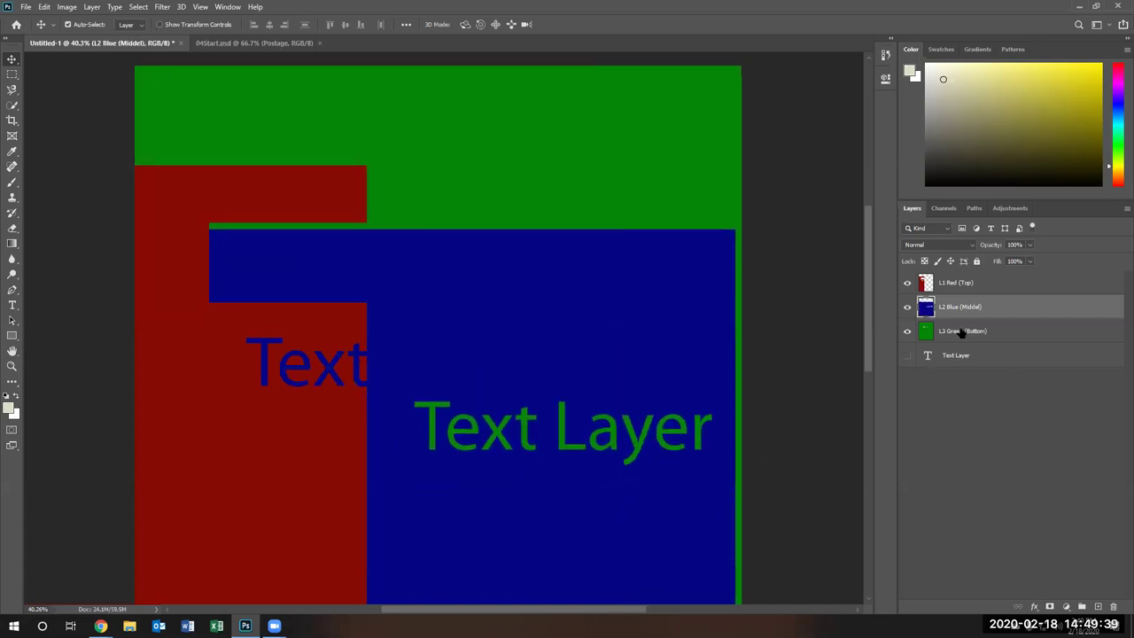
# Place L3 Green above L2 Blue in the layer stack and return L2 Blue to its place above L3 Green
pyautogui.moveTo(955, 331); pyautogui.dragTo(953, 299)
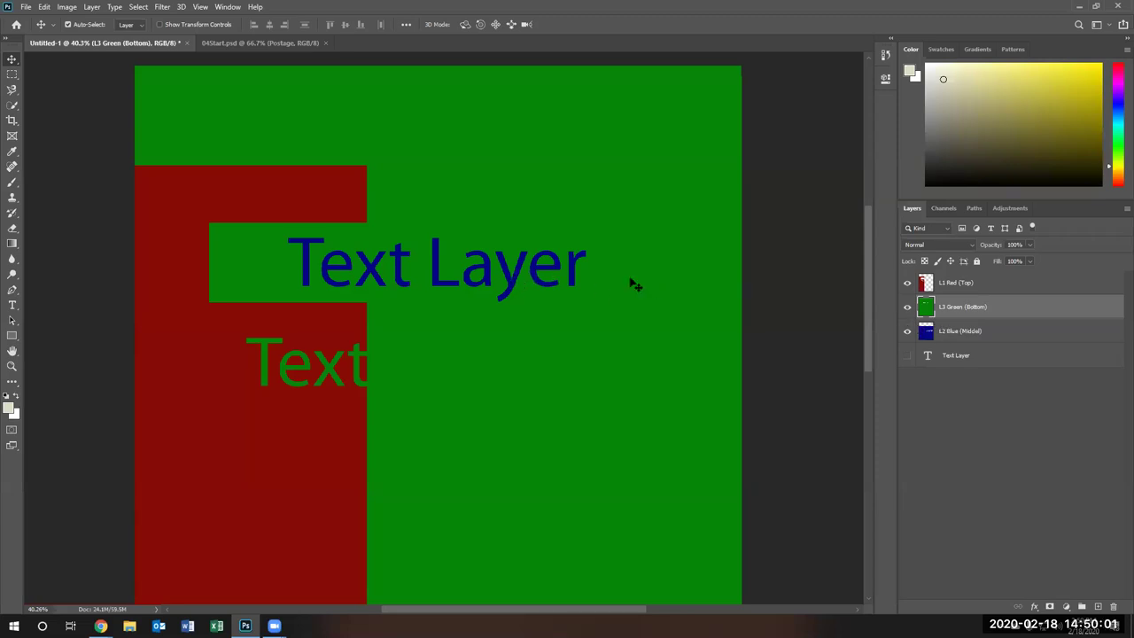
pyautogui.moveTo(945, 319); pyautogui.dragTo(949, 296)
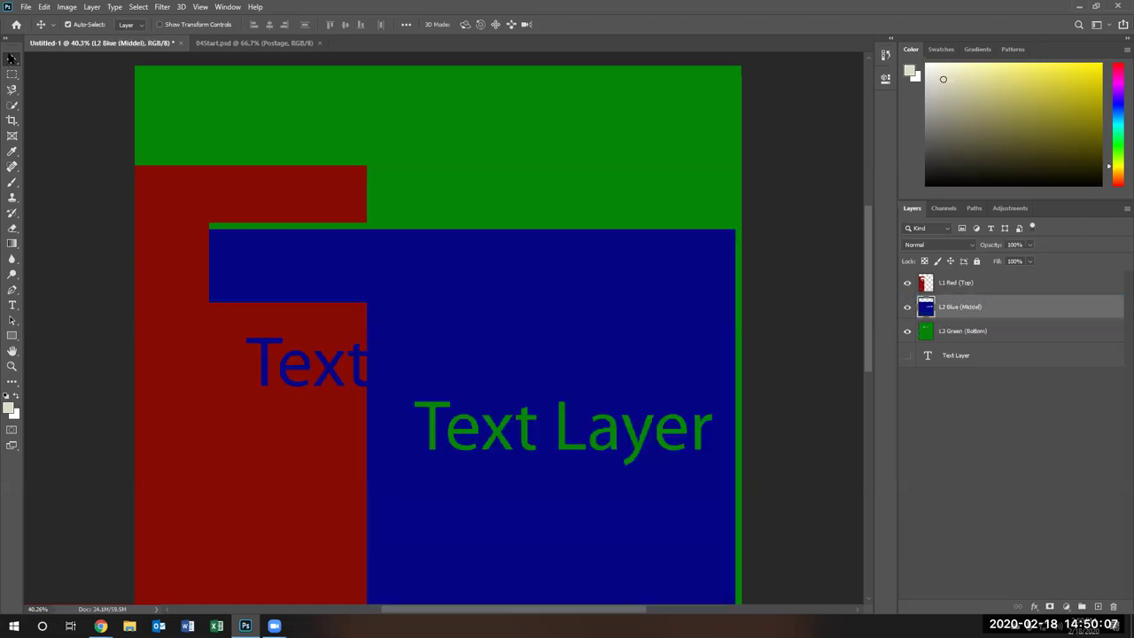
# Shift L2 Blue up and left and L1 Red to the right so the three color layers are staggered
pyautogui.moveTo(538, 285); pyautogui.dragTo(464, 180)
pyautogui.moveTo(282, 464); pyautogui.dragTo(458, 492)
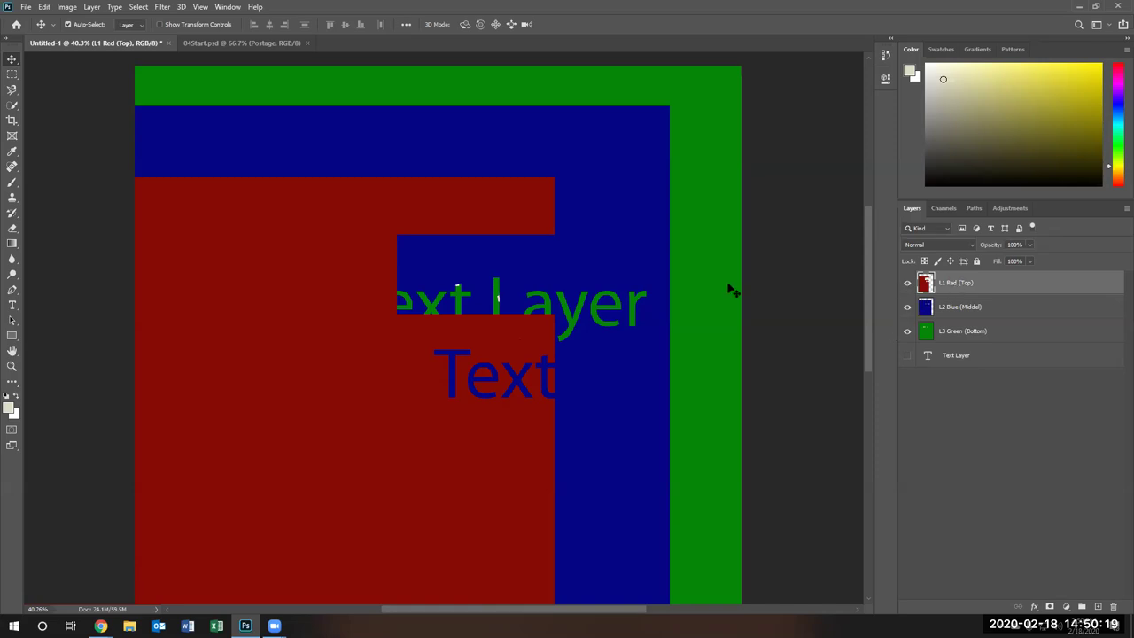
# Erase one round hole near the upper-left corner of L1 Red using a 400 px eraser brush
pyautogui.click(12, 74)
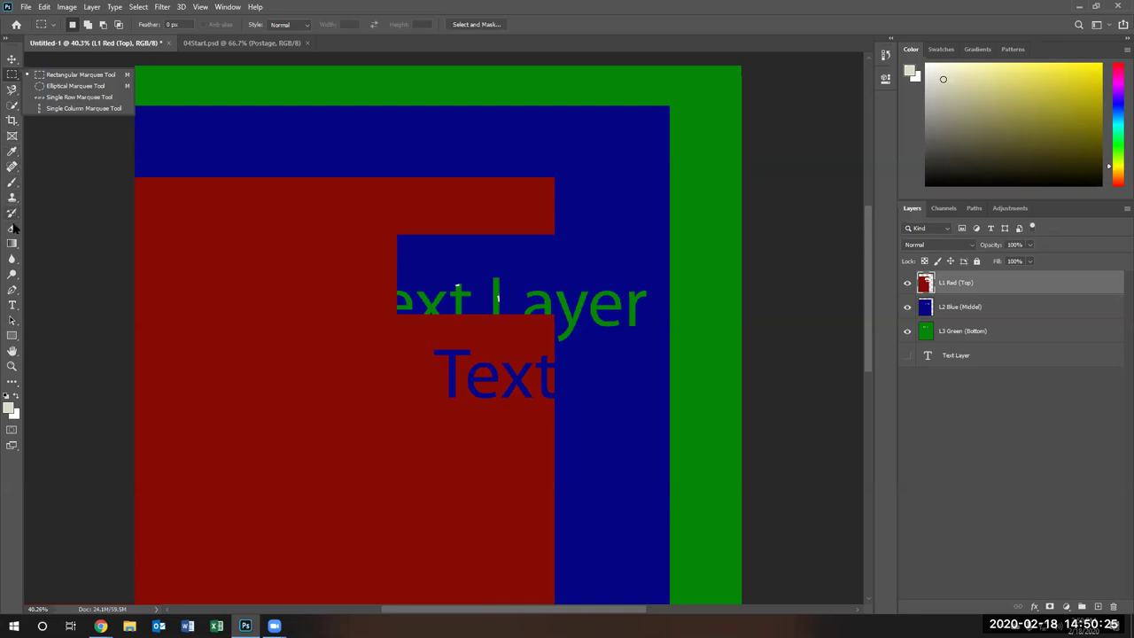
pyautogui.click(13, 228)
pyautogui.click(58, 228)
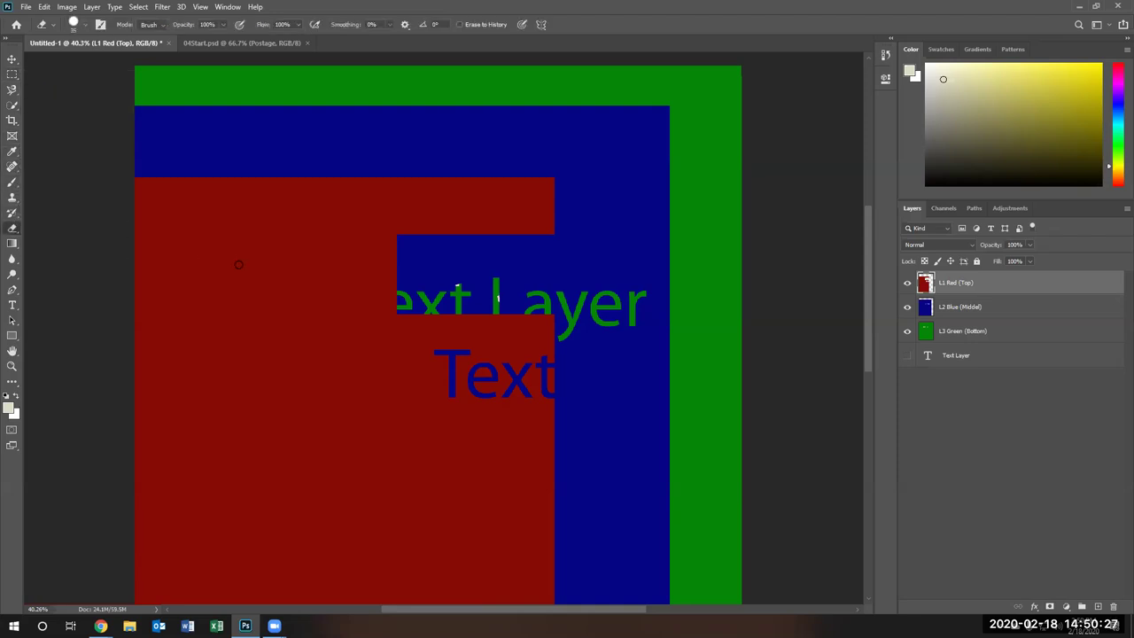
pyautogui.press(']')
pyautogui.press(']')
pyautogui.press(']')
pyautogui.press(']')
pyautogui.press(']')
pyautogui.press(']')
pyautogui.press(']')
pyautogui.press(']')
pyautogui.press(']')
pyautogui.press(']')
pyautogui.press(']')
pyautogui.press(']')
pyautogui.click(224, 248)
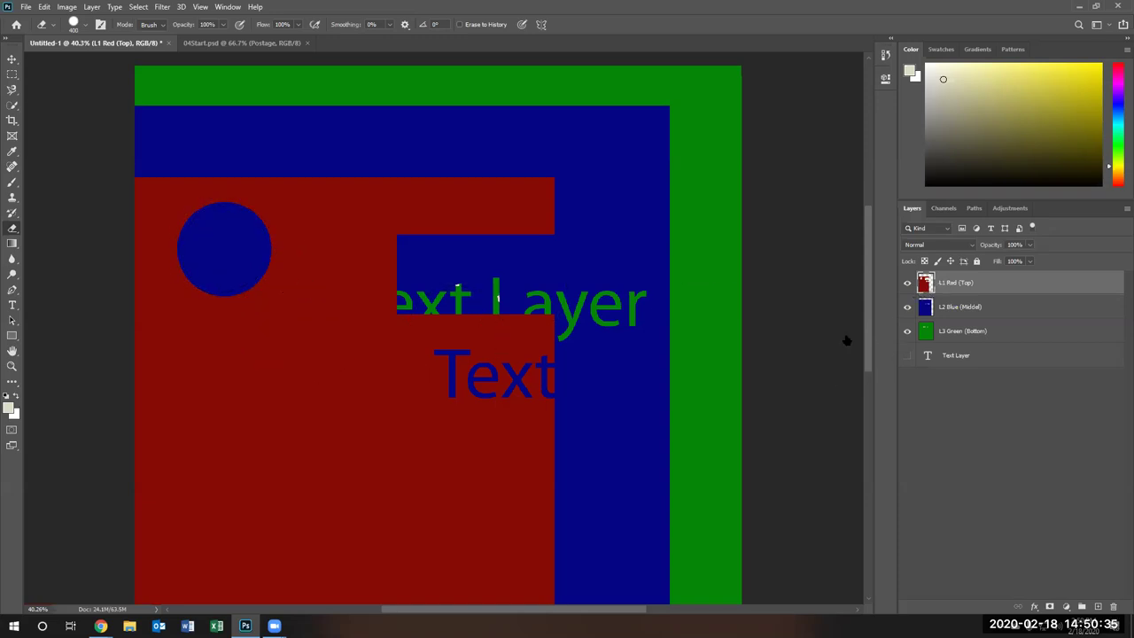
# Erase one 400 px circle each from L2 Blue and L3 Green, each offset slightly right of the hole in the layer above
pyautogui.click(952, 306)
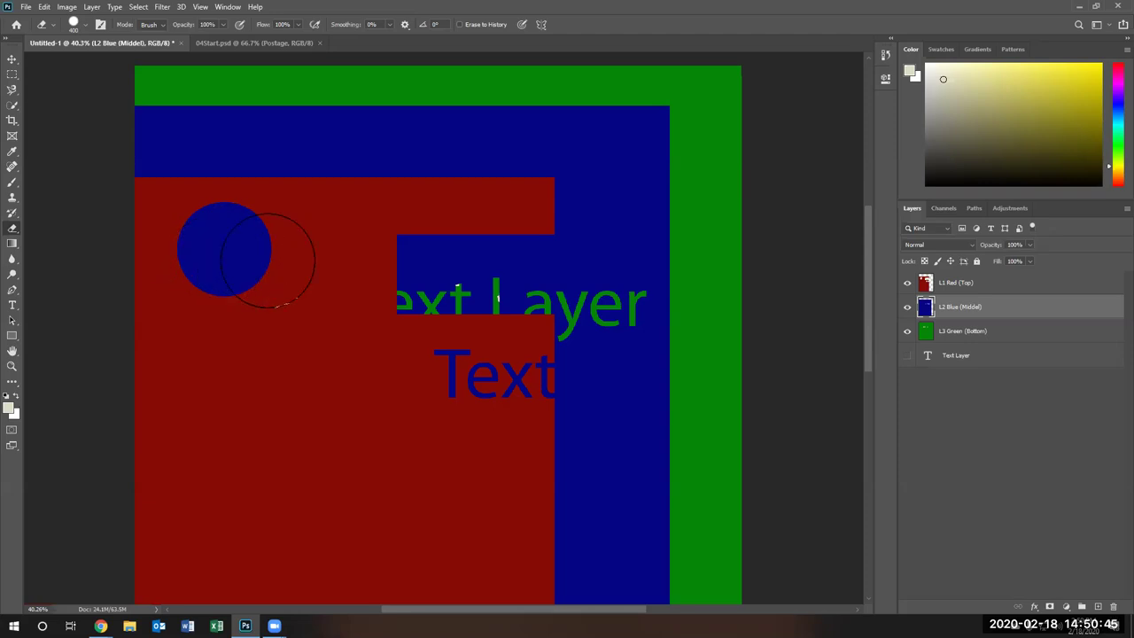
pyautogui.click(254, 249)
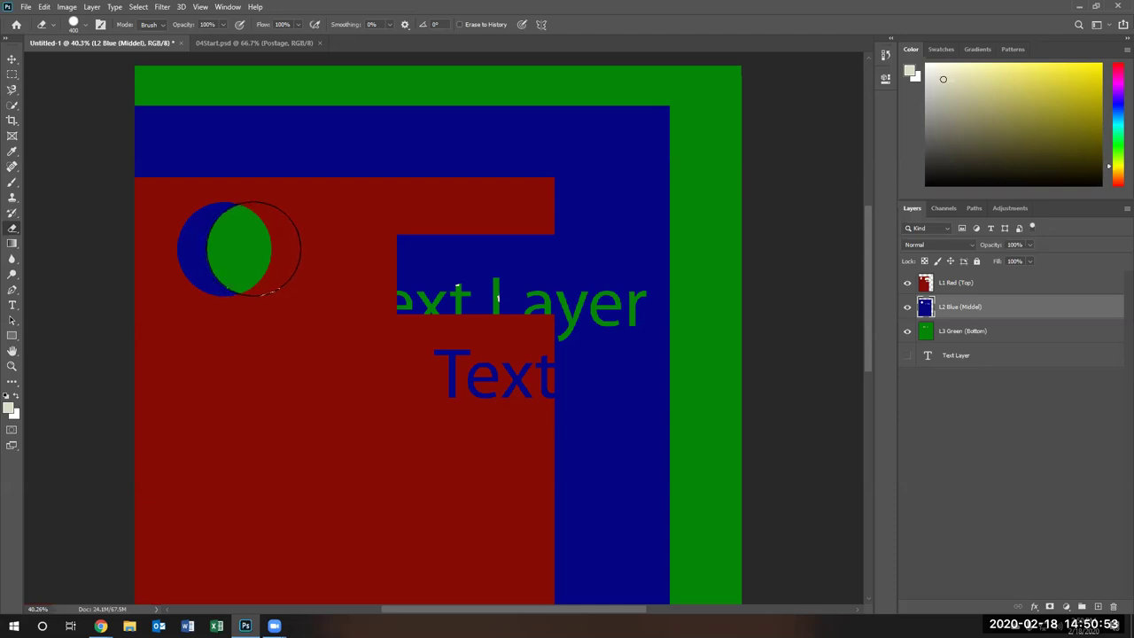
pyautogui.click(908, 282)
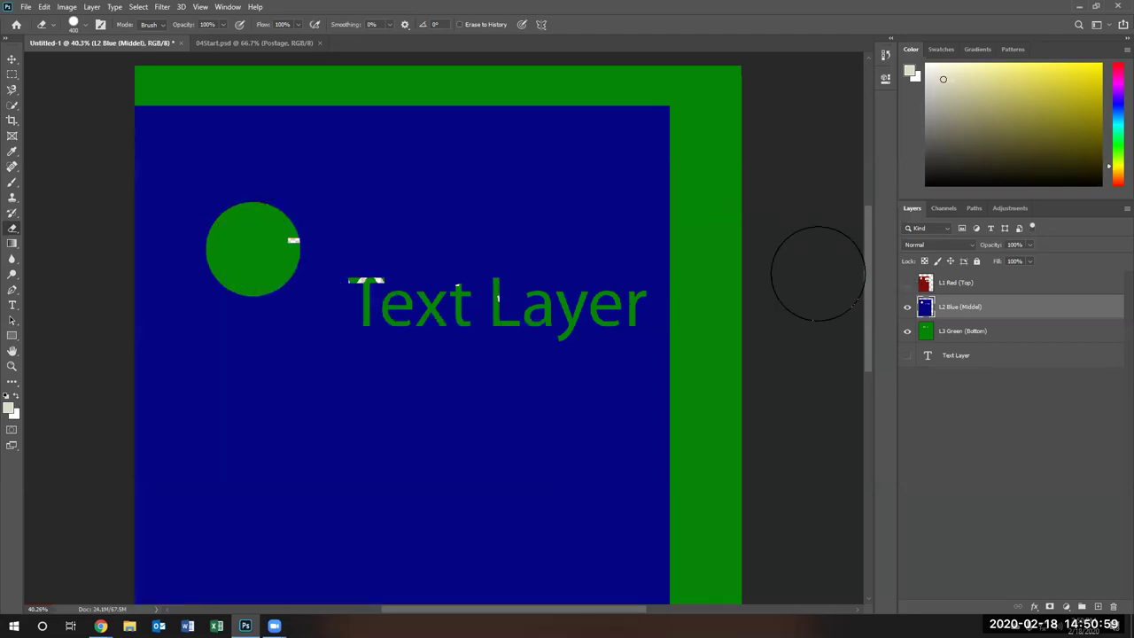
pyautogui.click(907, 282)
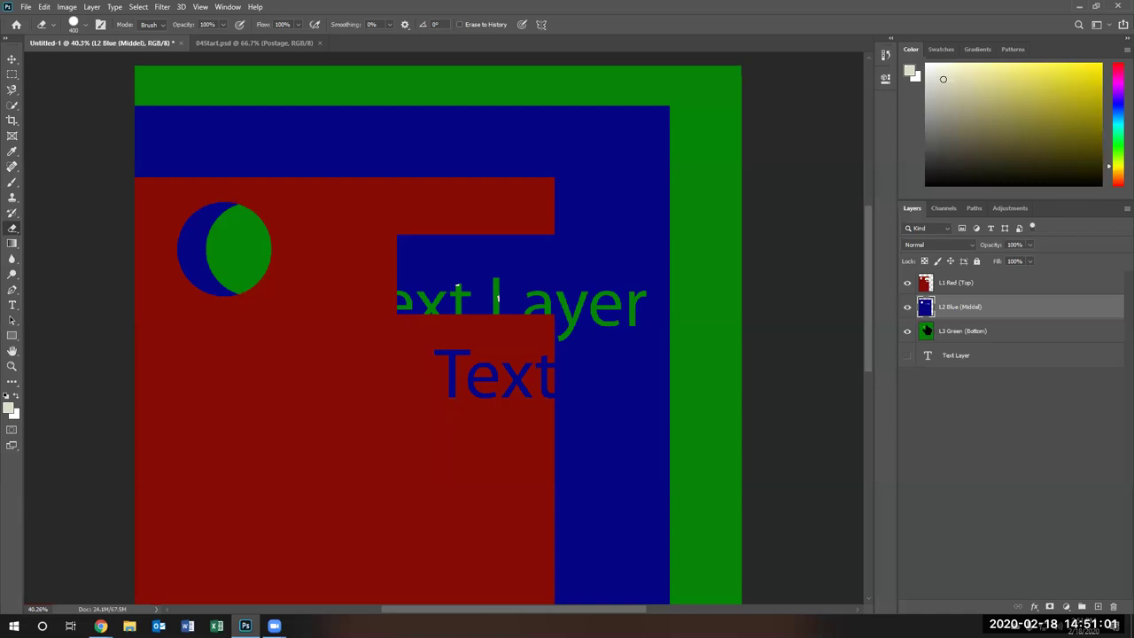
pyautogui.click(950, 332)
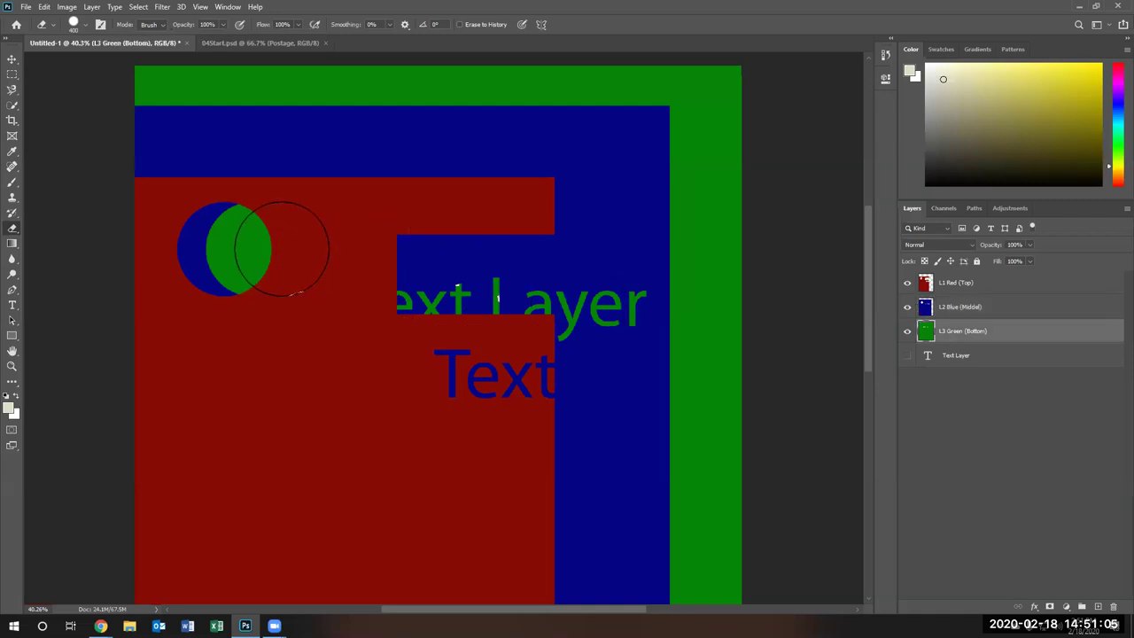
pyautogui.click(282, 249)
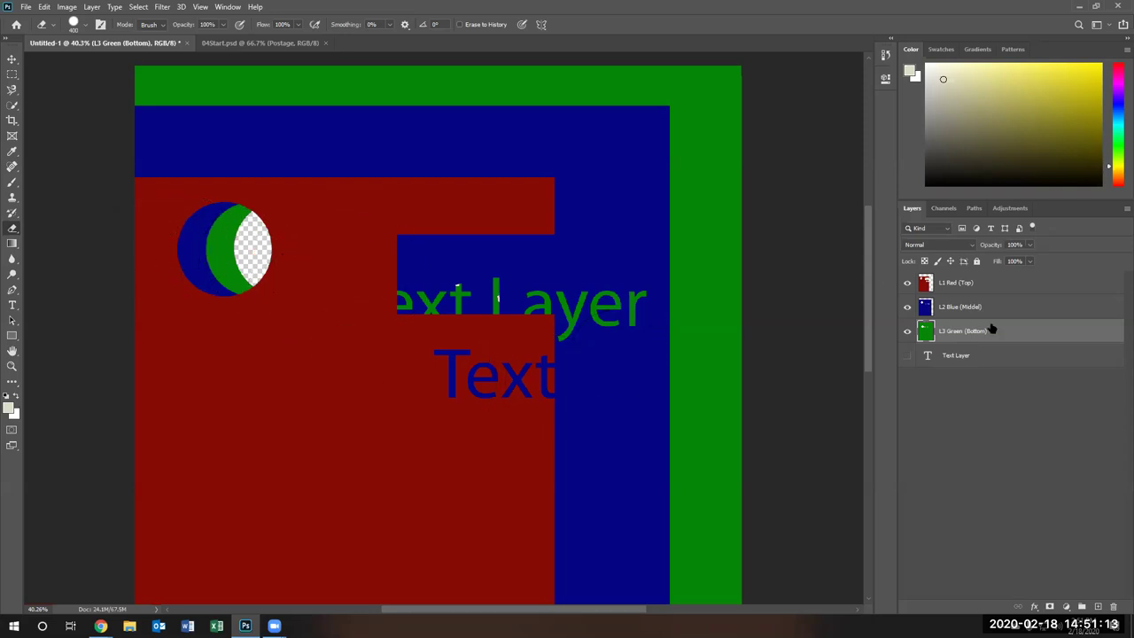
# Inspect L3 Green's cut-outs with L1 Red and L2 Blue temporarily hidden, and make the text layer visible
pyautogui.click(908, 284)
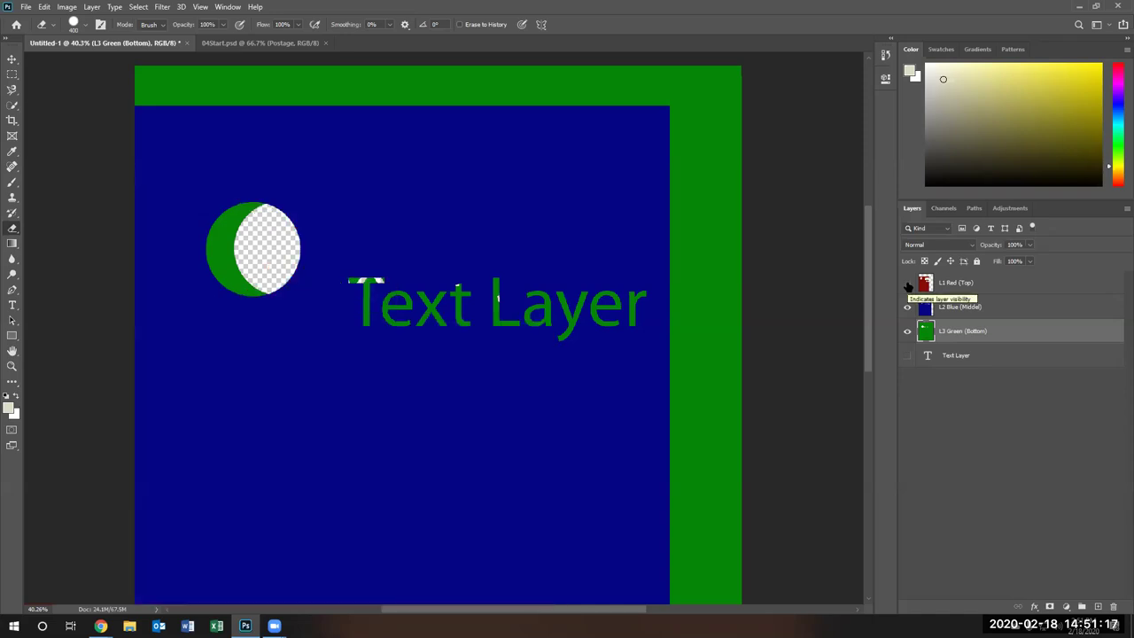
pyautogui.click(907, 308)
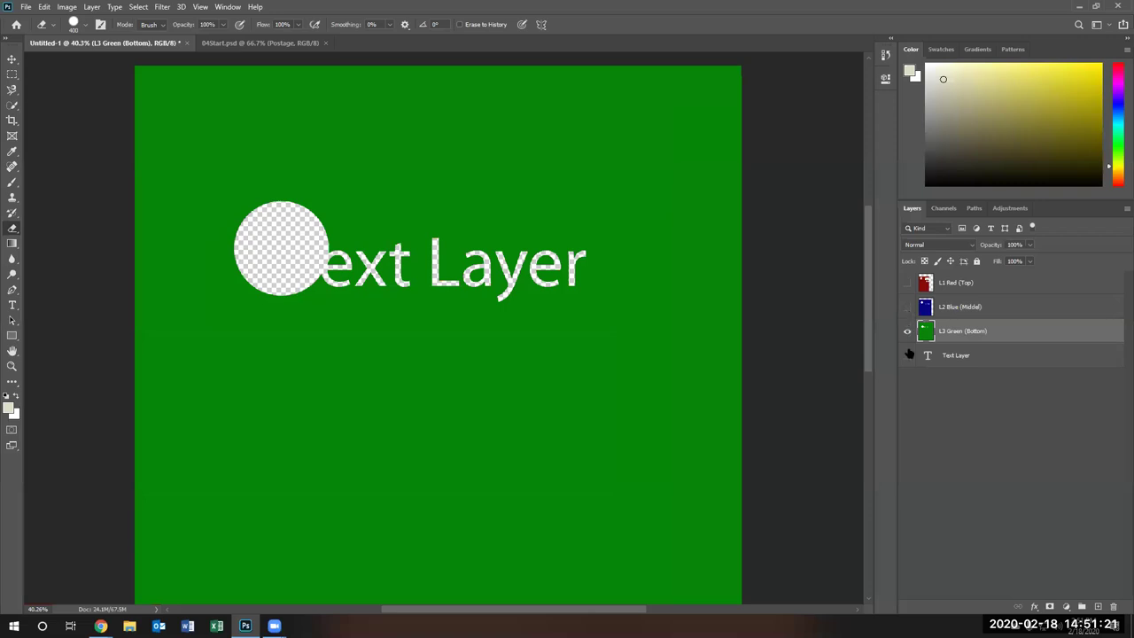
pyautogui.click(906, 357)
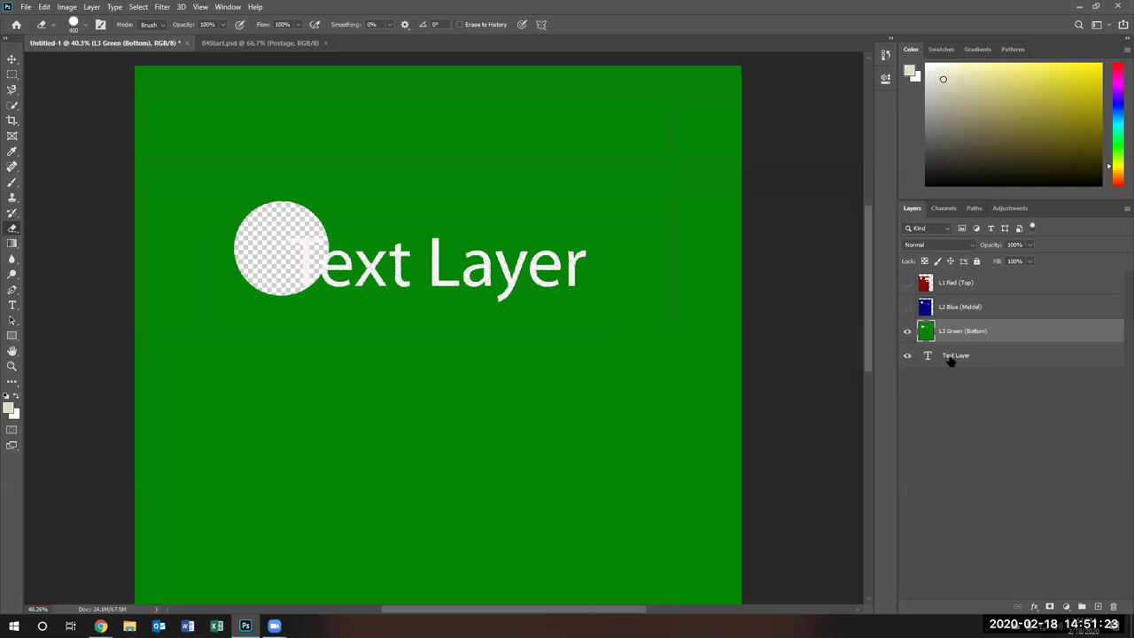
pyautogui.click(908, 282)
pyautogui.click(907, 307)
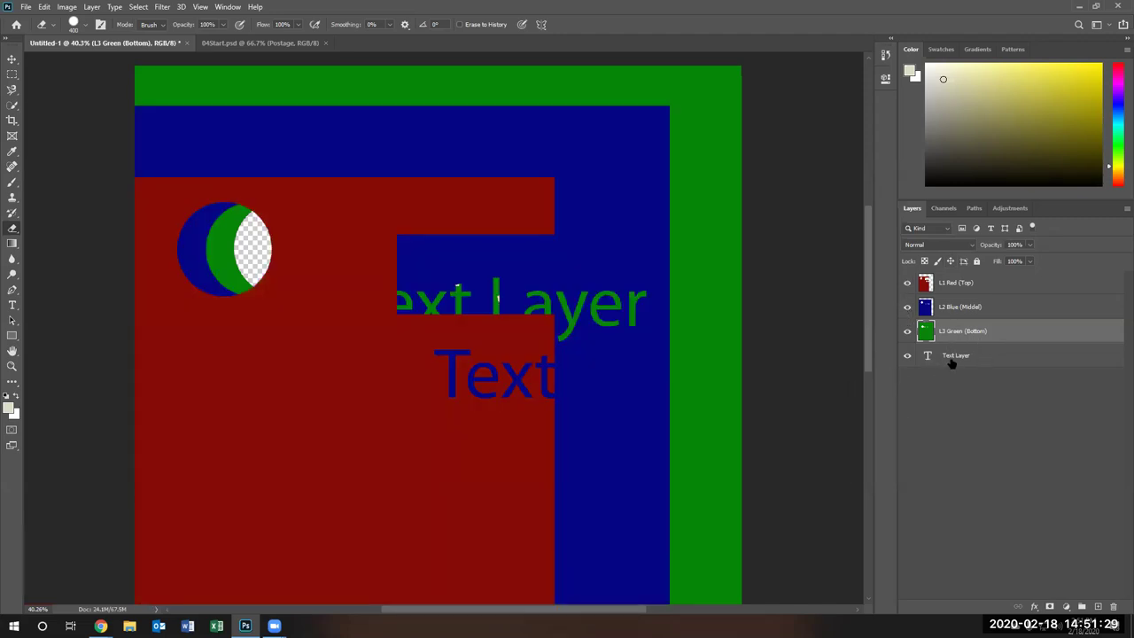
# Bring the text layer to the top of the stack and move its text down onto the solid red area
pyautogui.moveTo(948, 359); pyautogui.dragTo(958, 277)
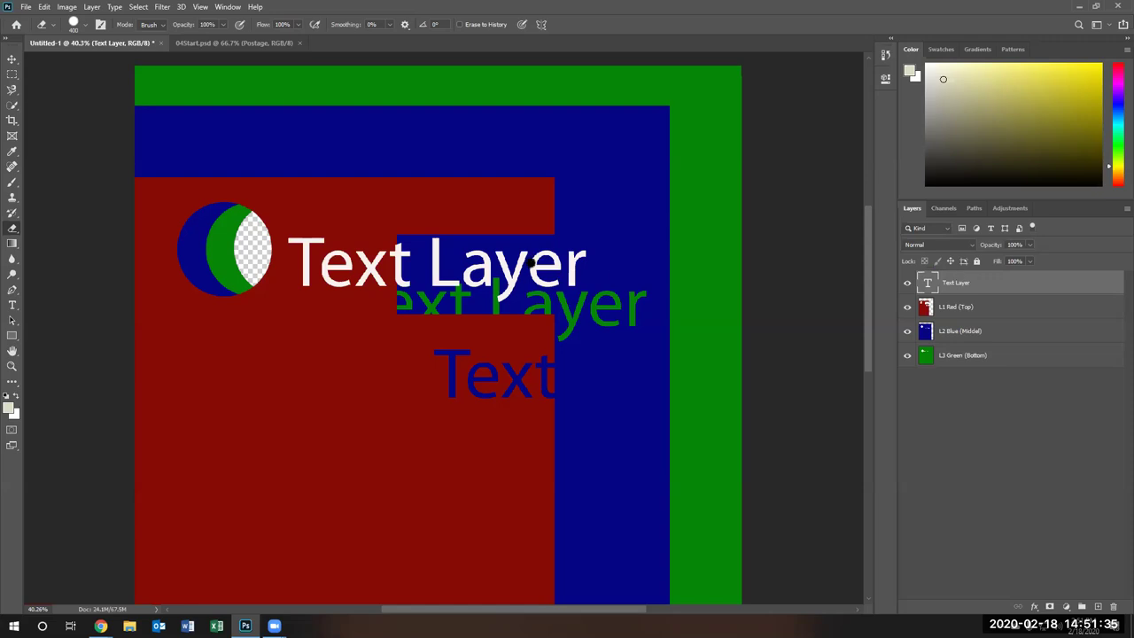
pyautogui.click(12, 60)
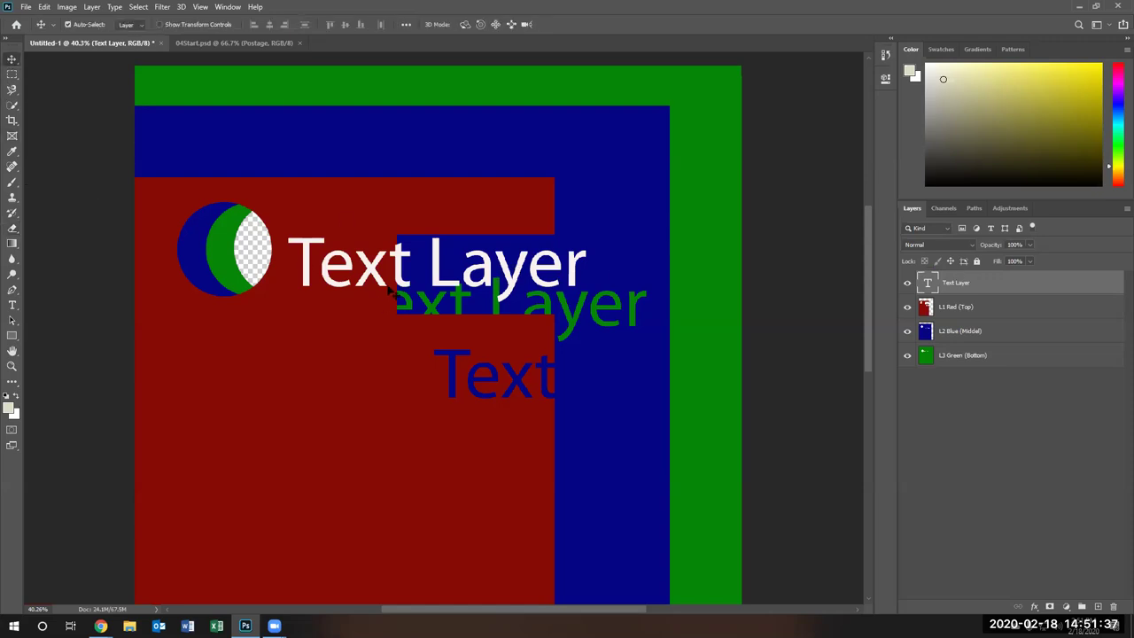
pyautogui.moveTo(434, 270); pyautogui.dragTo(376, 457)
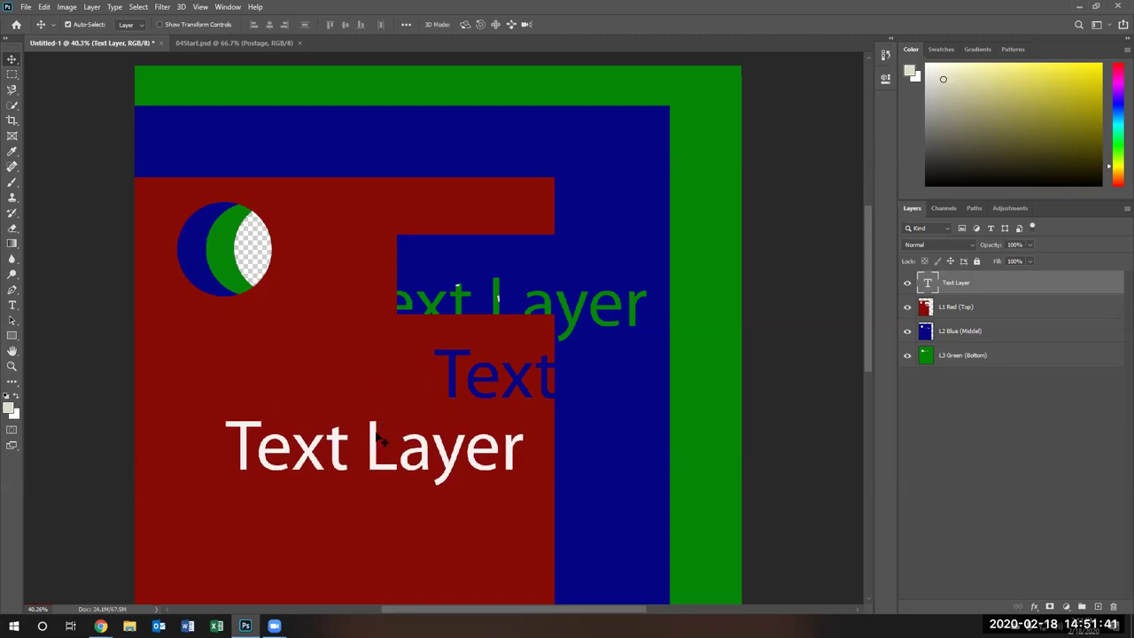